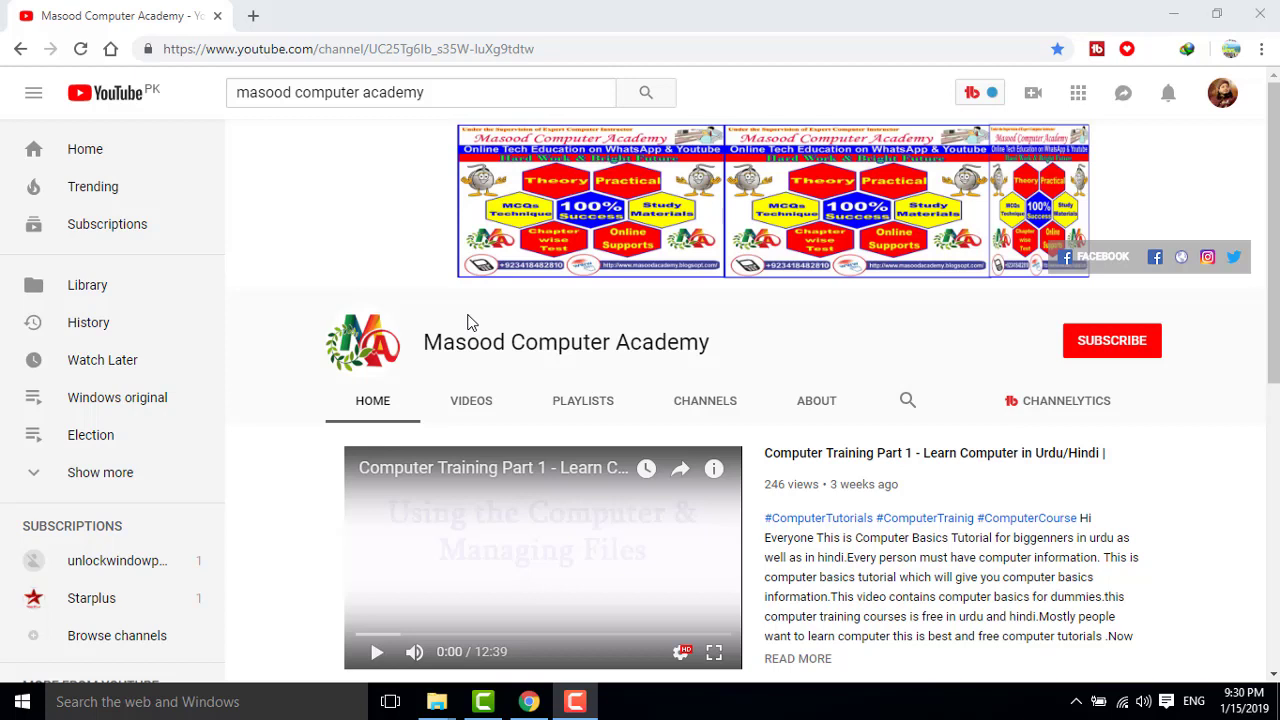
- Subscribe to the computer training YouTube channel and switch on its bell notifications
mouse_move(401, 311)
mouse_down()
mouse_move(766, 383)
mouse_move(740, 381)
mouse_up()
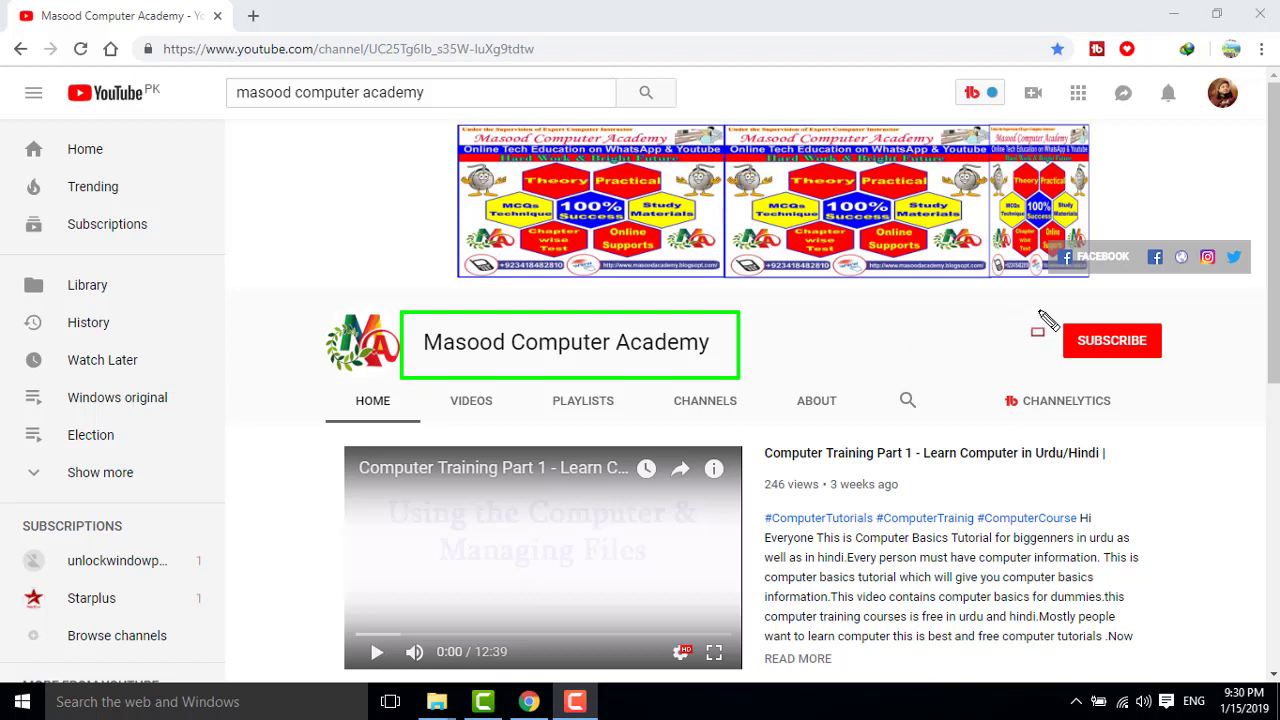
drag(1038, 309, 1205, 389)
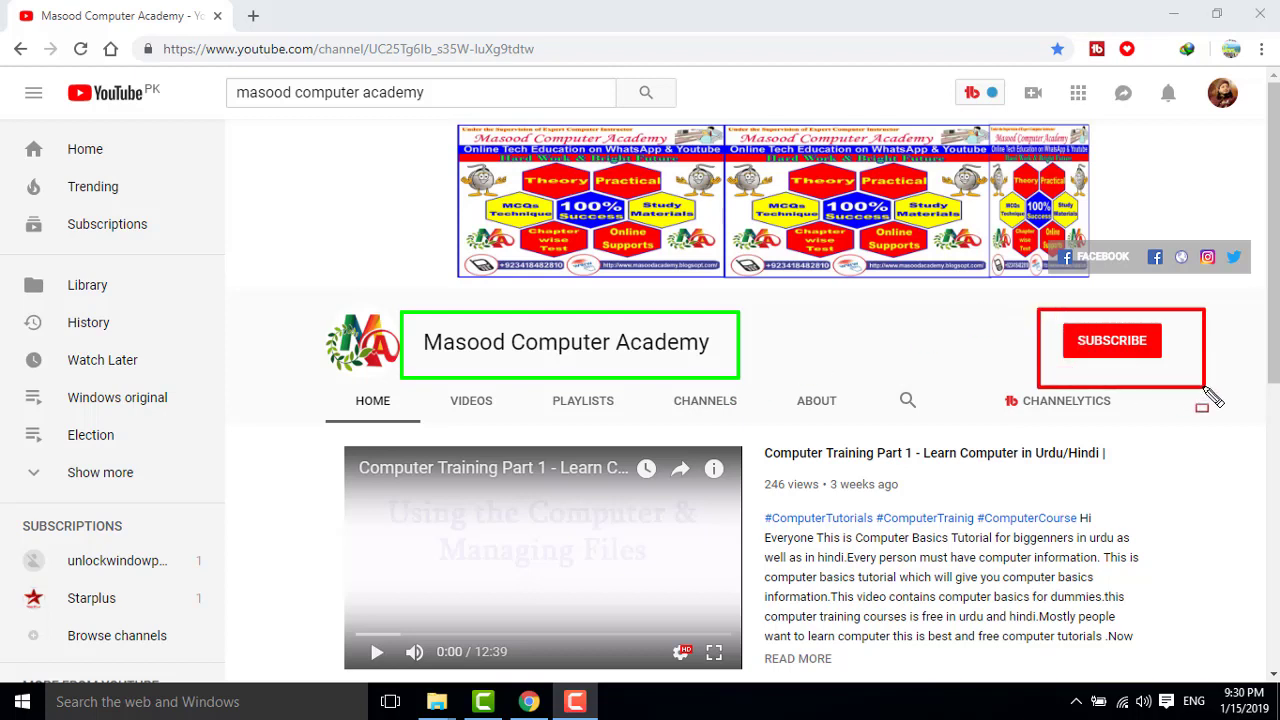
key(Escape)
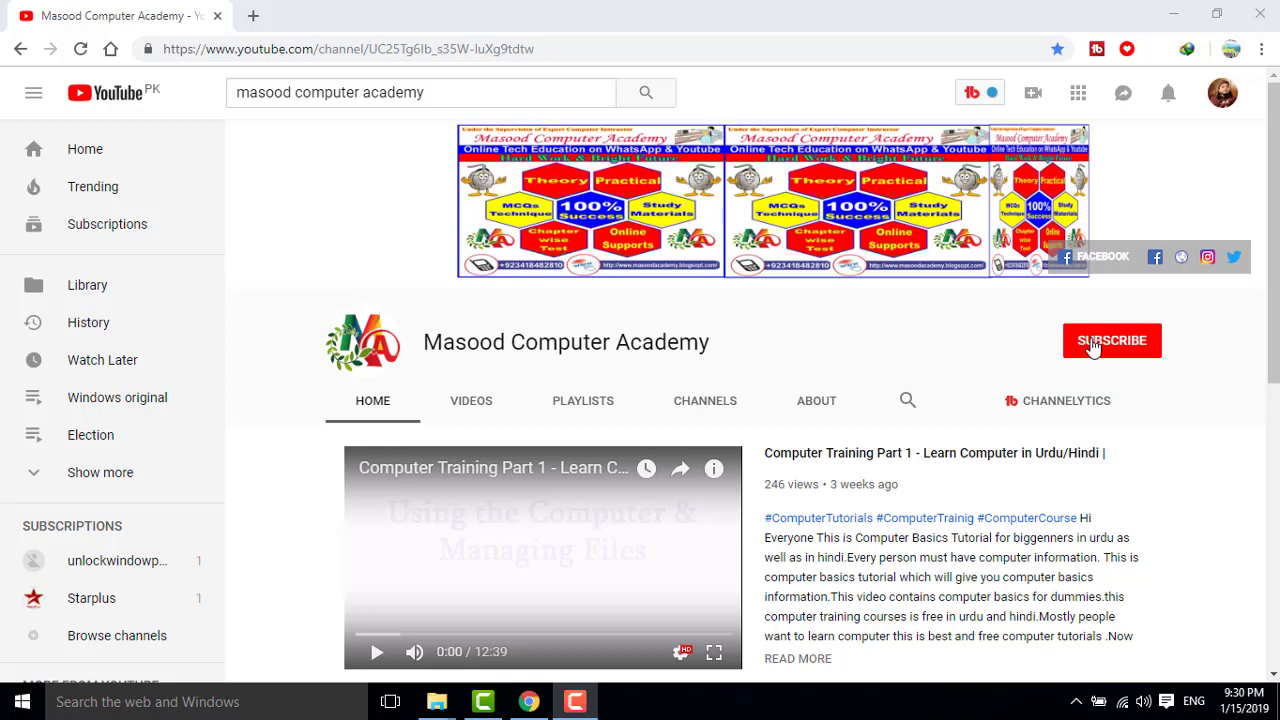
click(1095, 345)
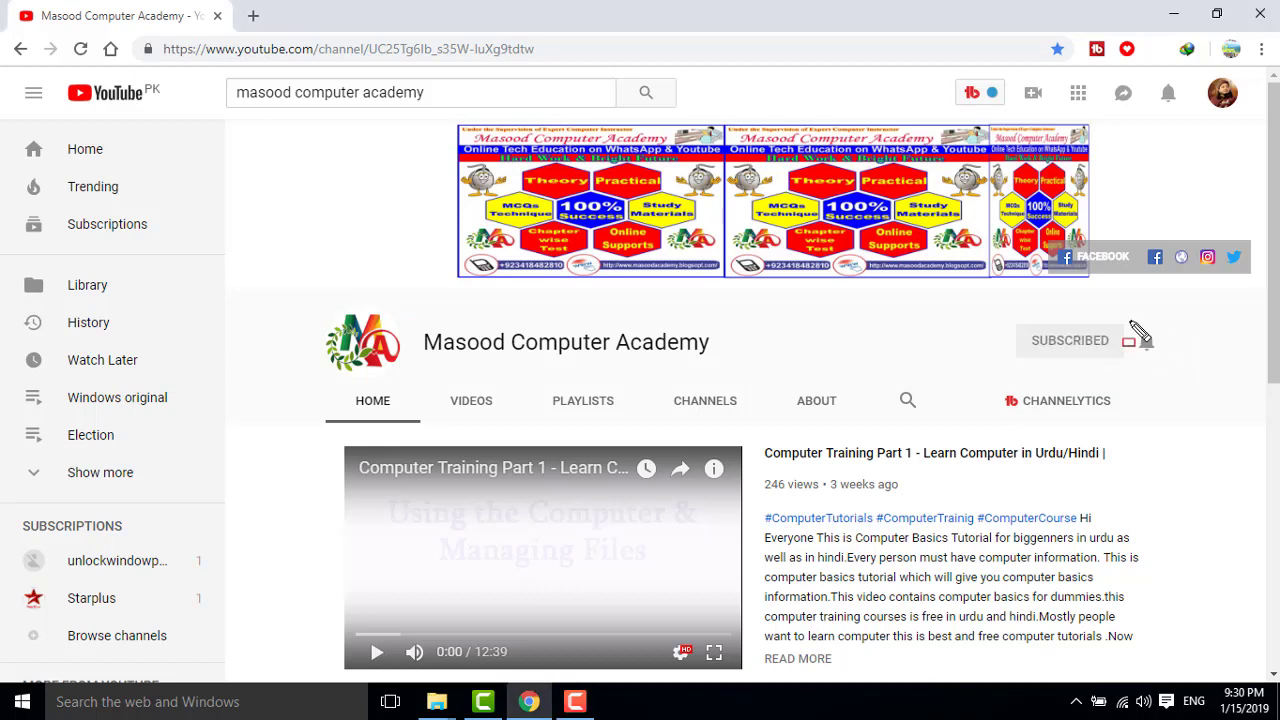
drag(1125, 320, 1176, 359)
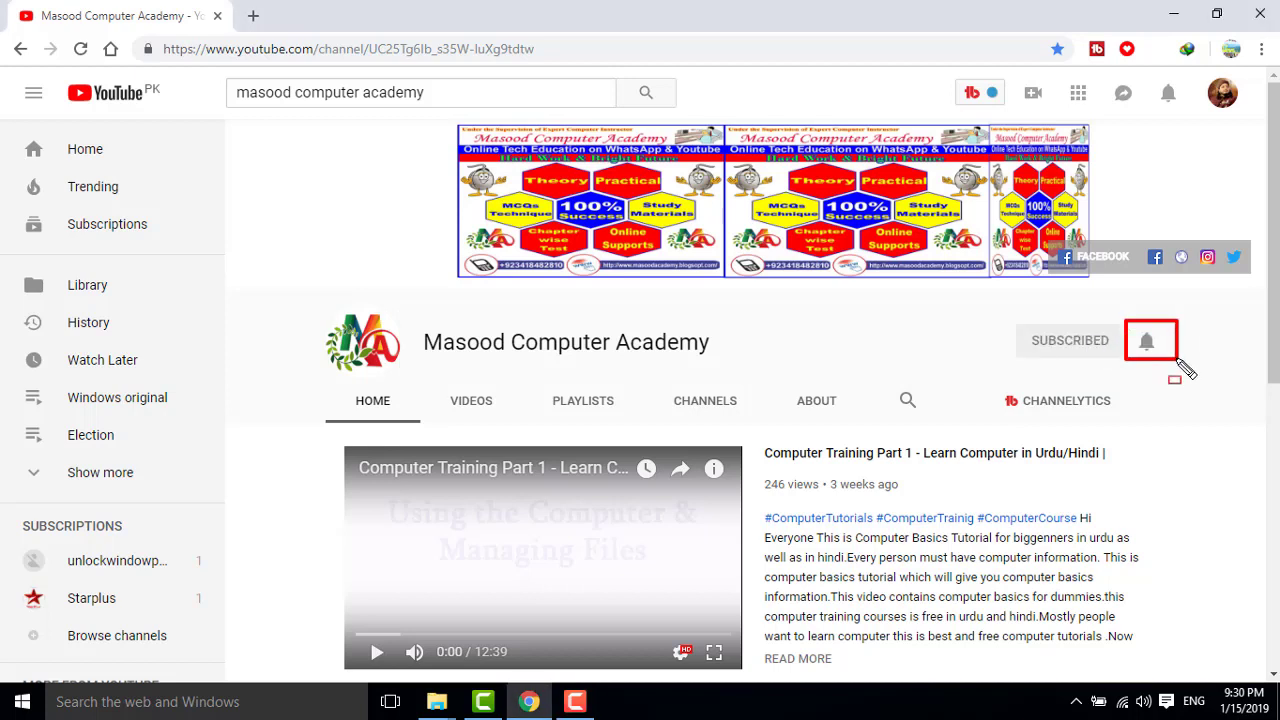
key(Escape)
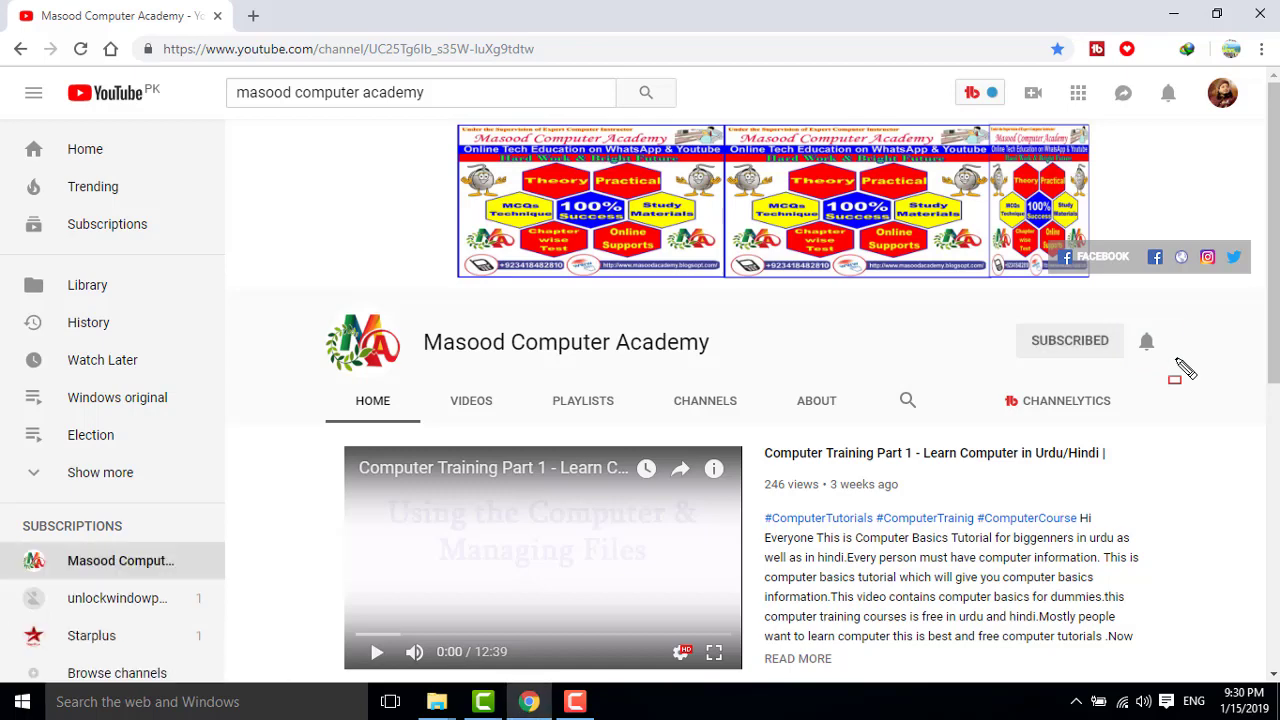
click(1146, 341)
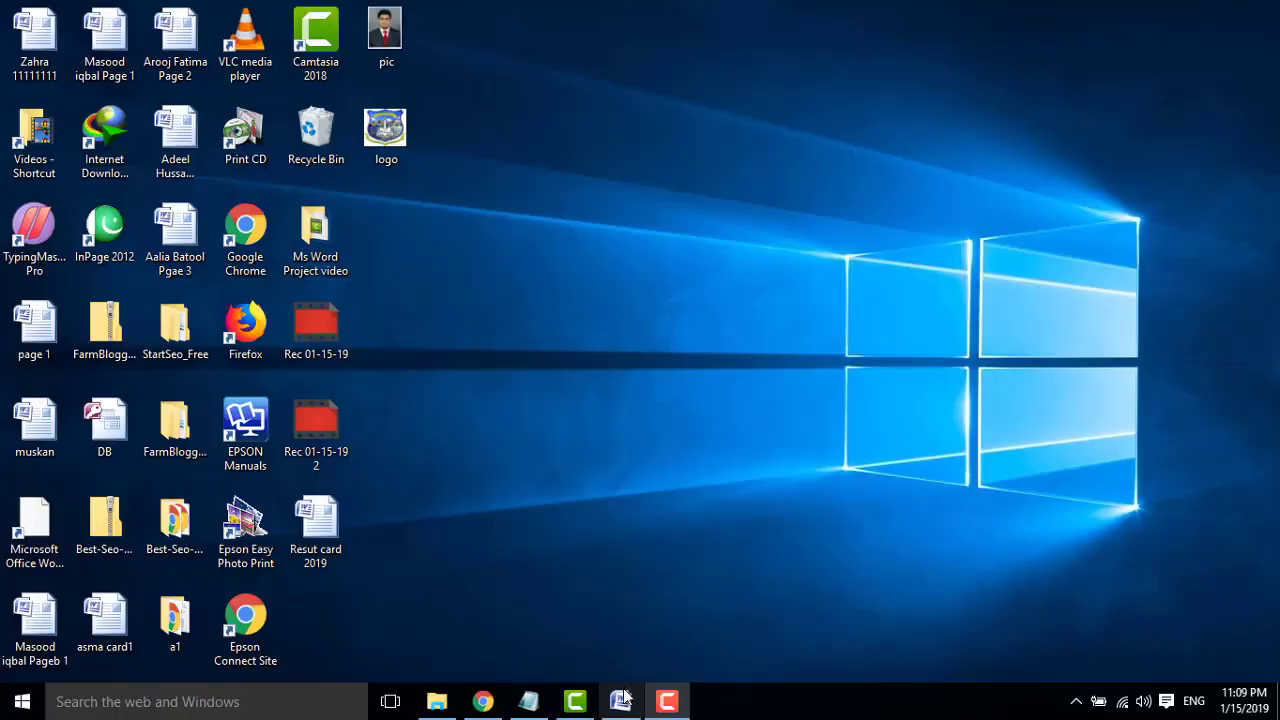
- Bring the 'Resut card 2019' Word document to the front from the taskbar
click(615, 710)
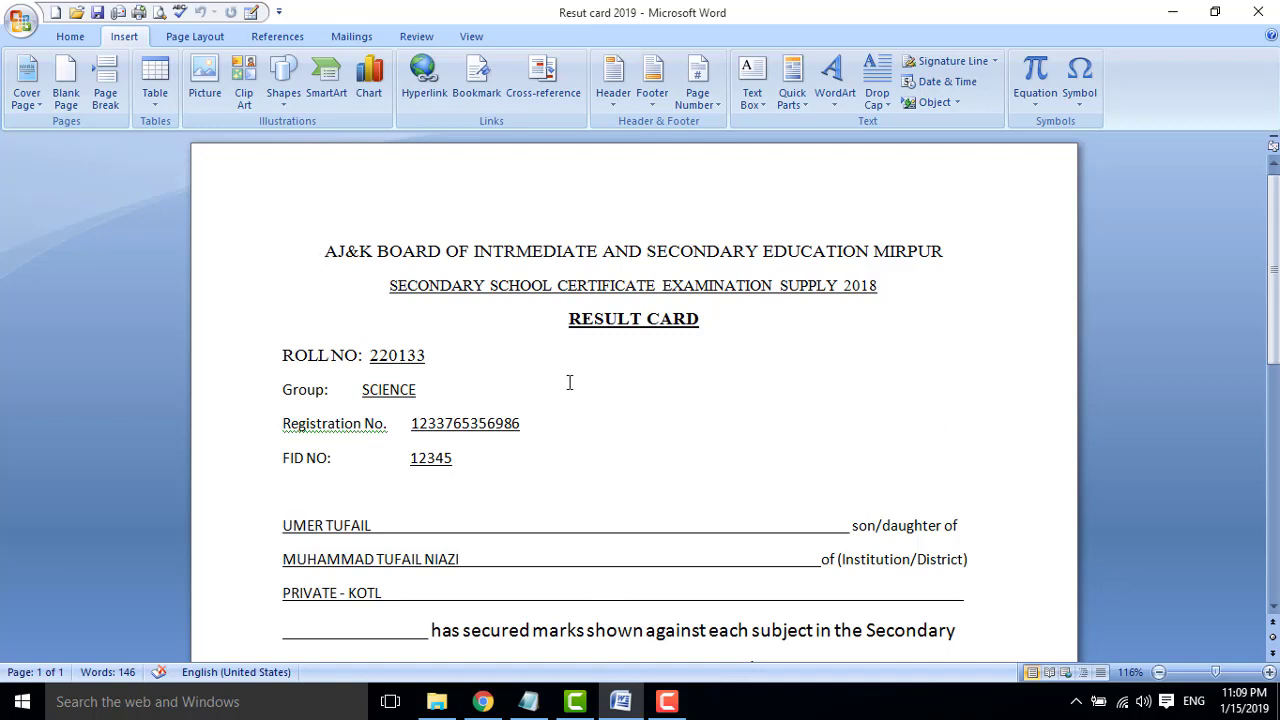
- Draw a 1.68" by 1.56" rectangle at the card's top right beside the roll number details
click(282, 110)
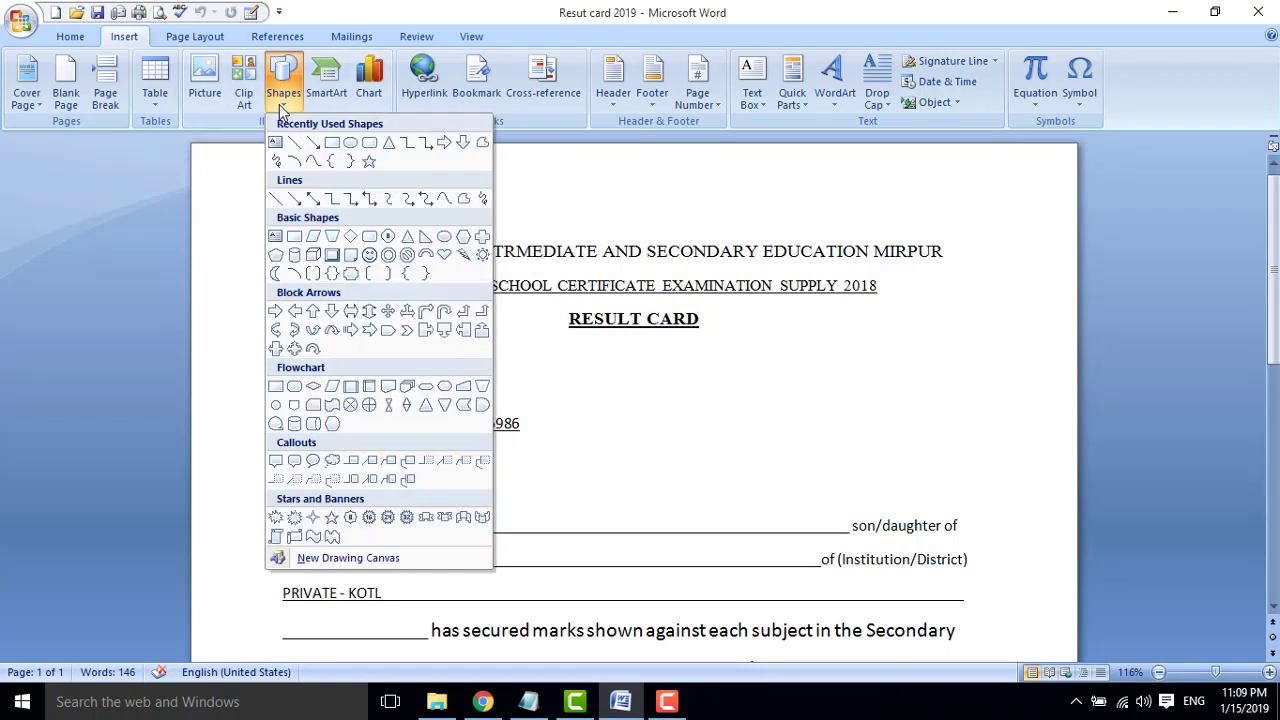
click(331, 143)
mouse_move(810, 322)
mouse_down()
mouse_move(1000, 444)
mouse_move(971, 495)
mouse_up()
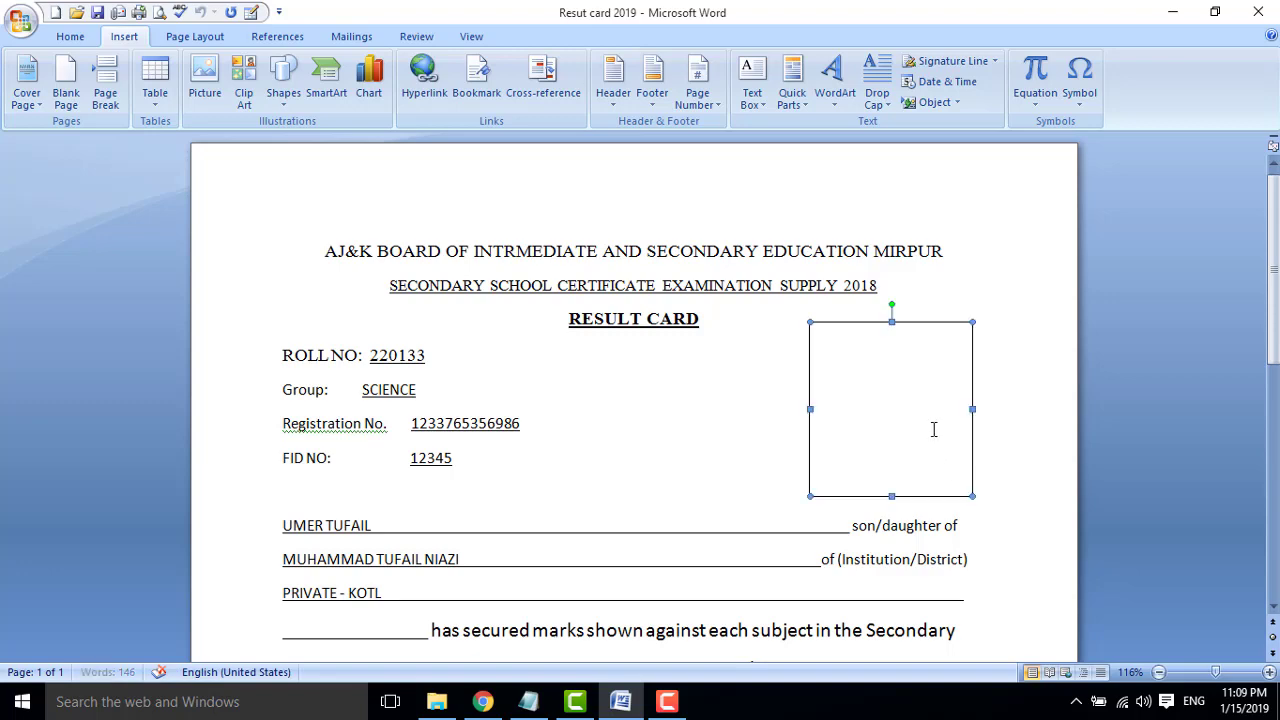
click(472, 38)
click(532, 40)
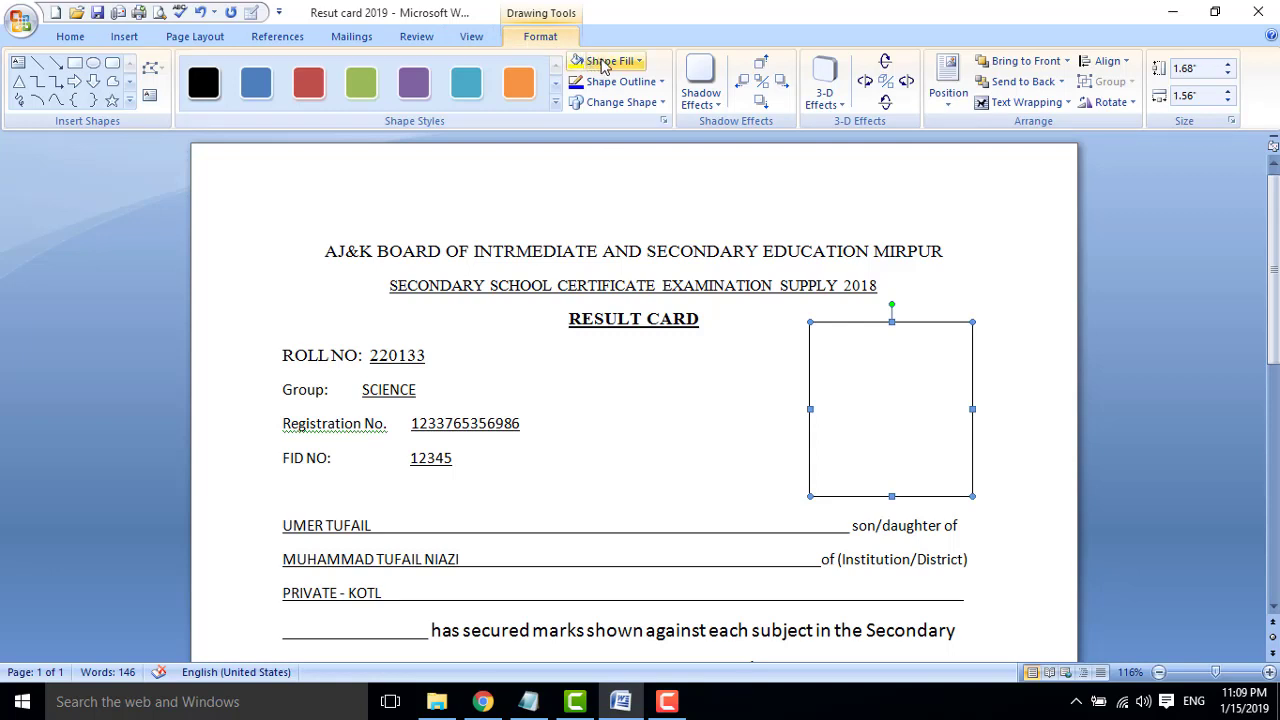
- Fill the rectangle with the 'pic' photo from the Desktop as a picture fill
click(635, 64)
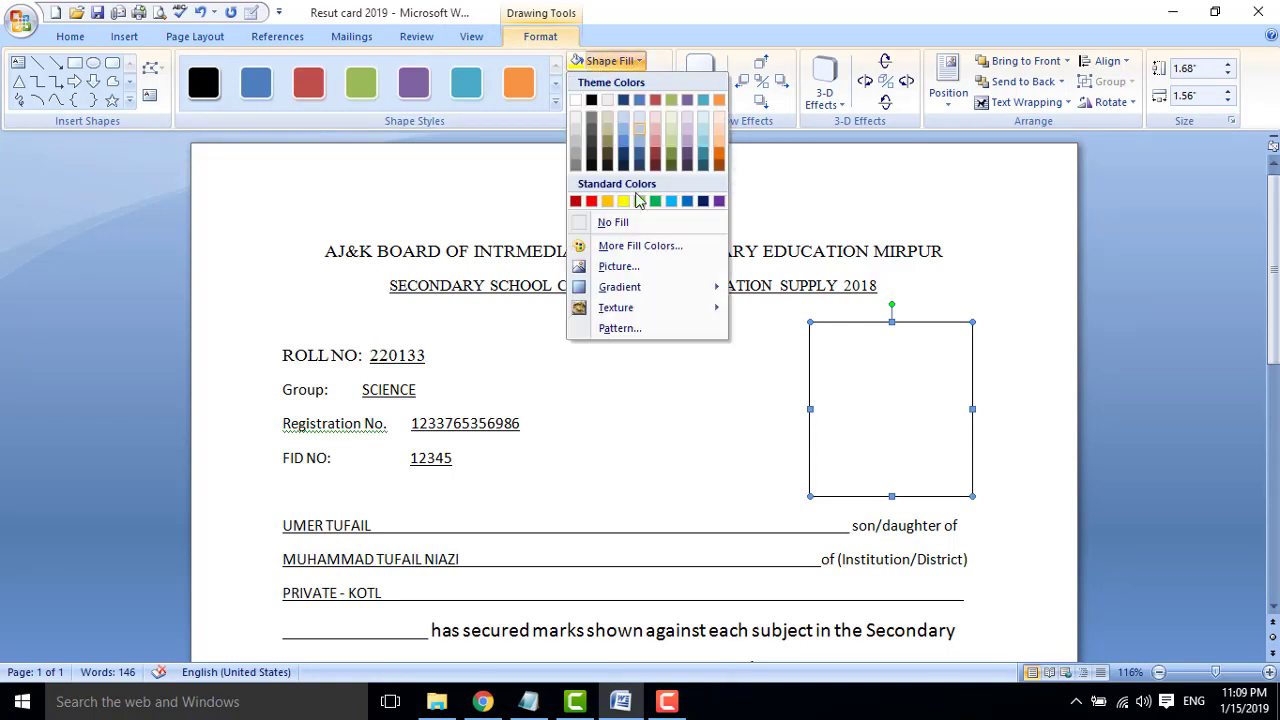
click(619, 269)
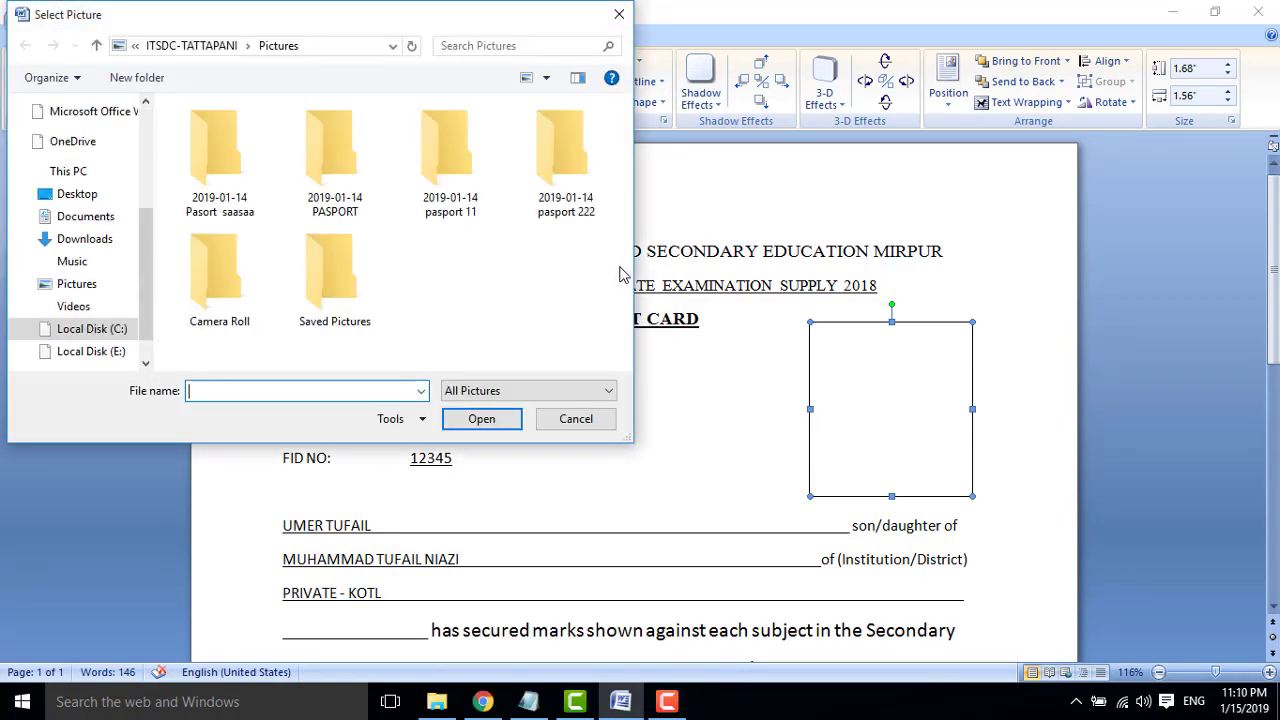
click(72, 195)
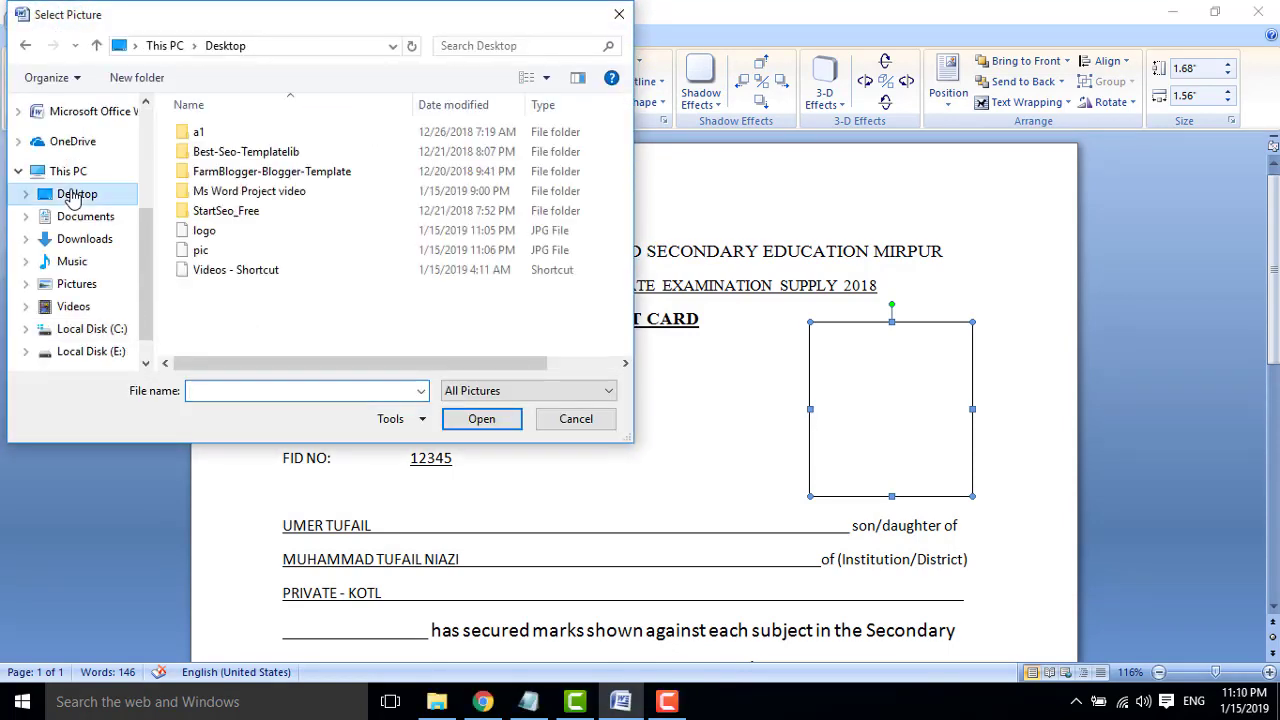
click(203, 252)
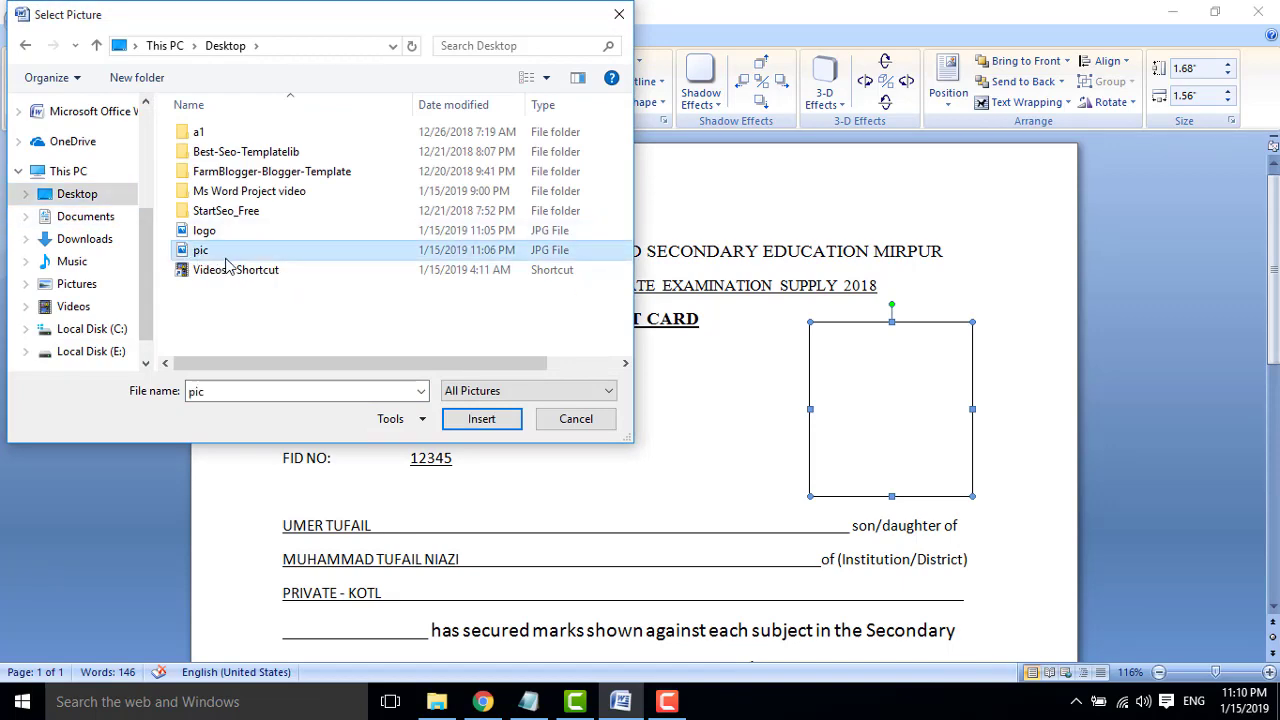
click(500, 421)
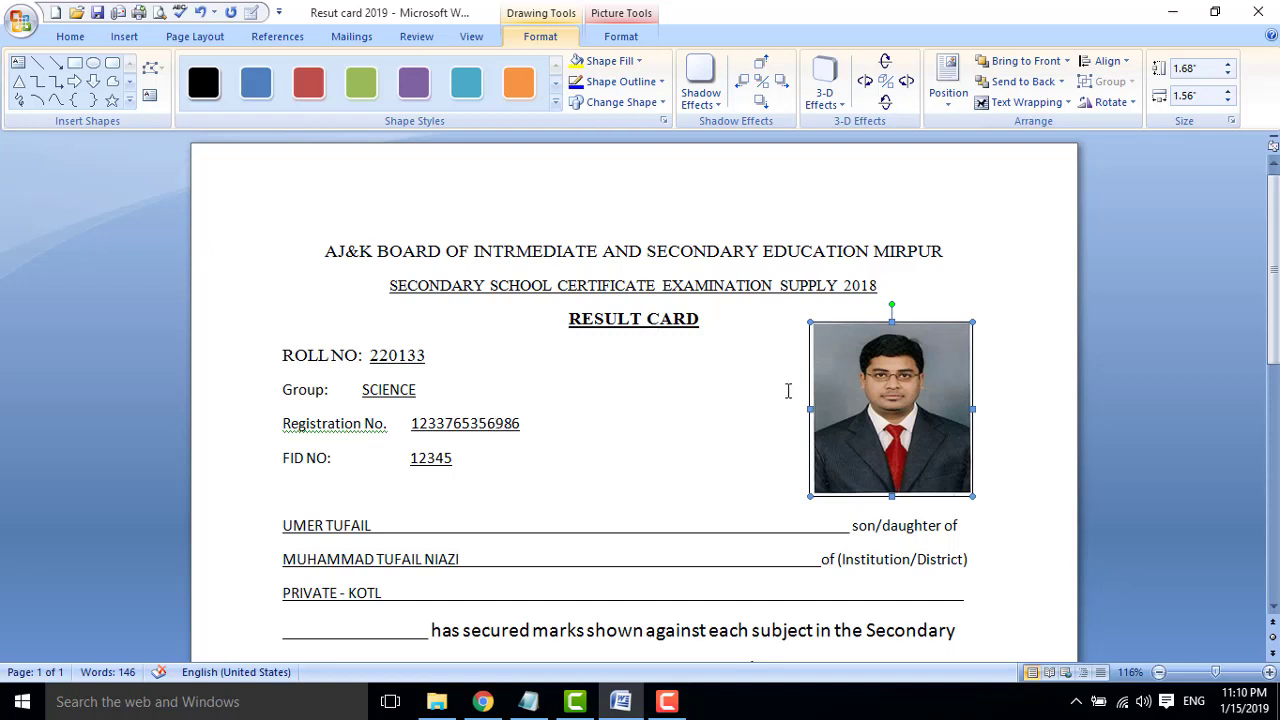
- Review the photo frame's Picture Tools and Drawing Tools formatting options, leaving the photo unchanged
click(621, 37)
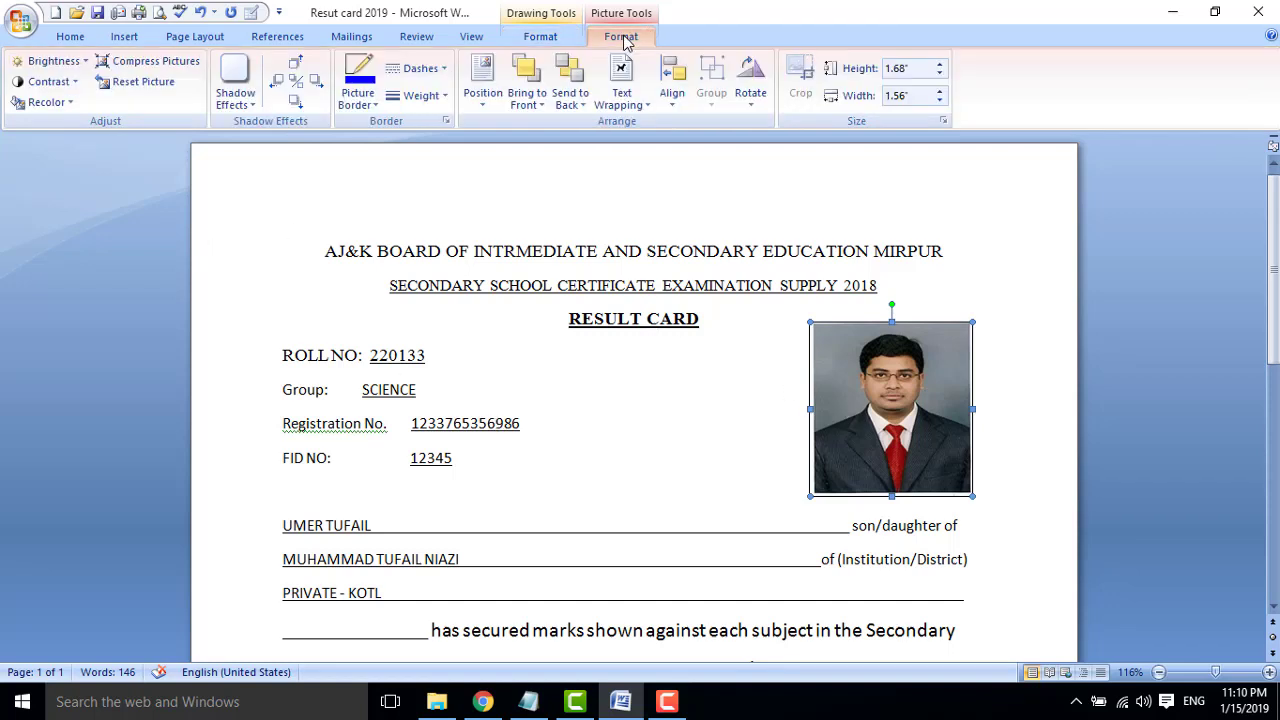
click(545, 37)
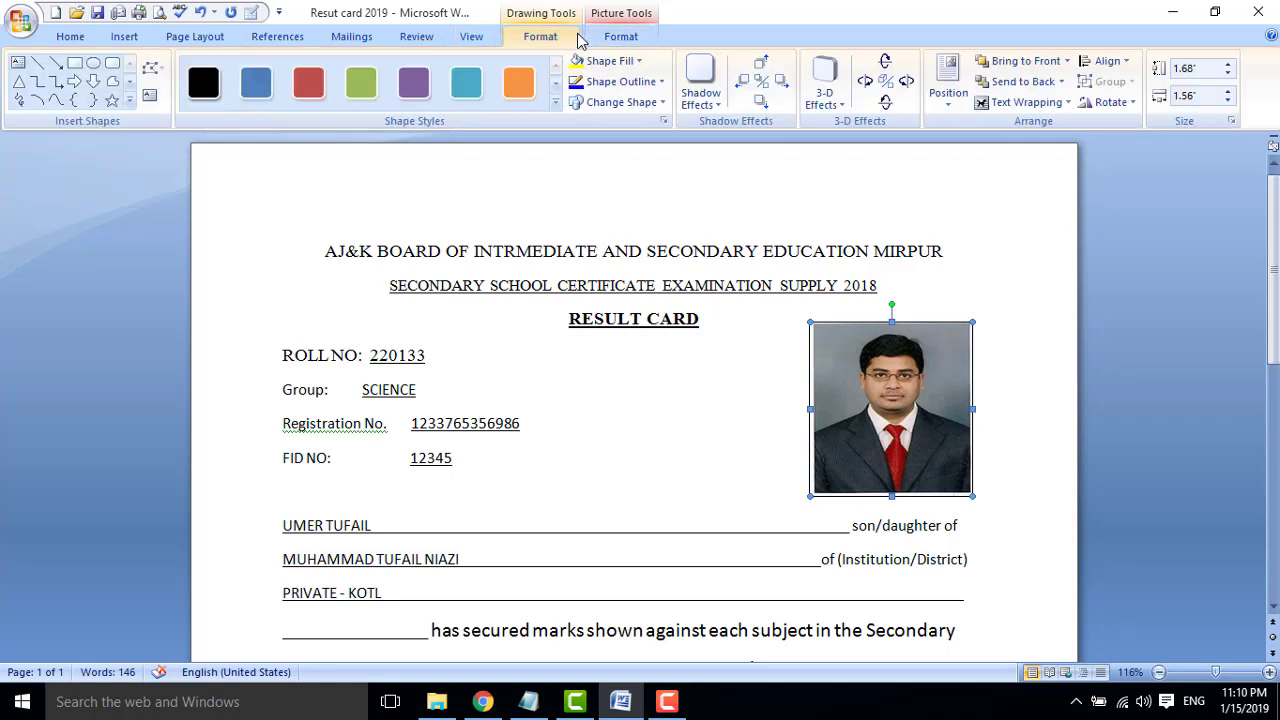
click(620, 37)
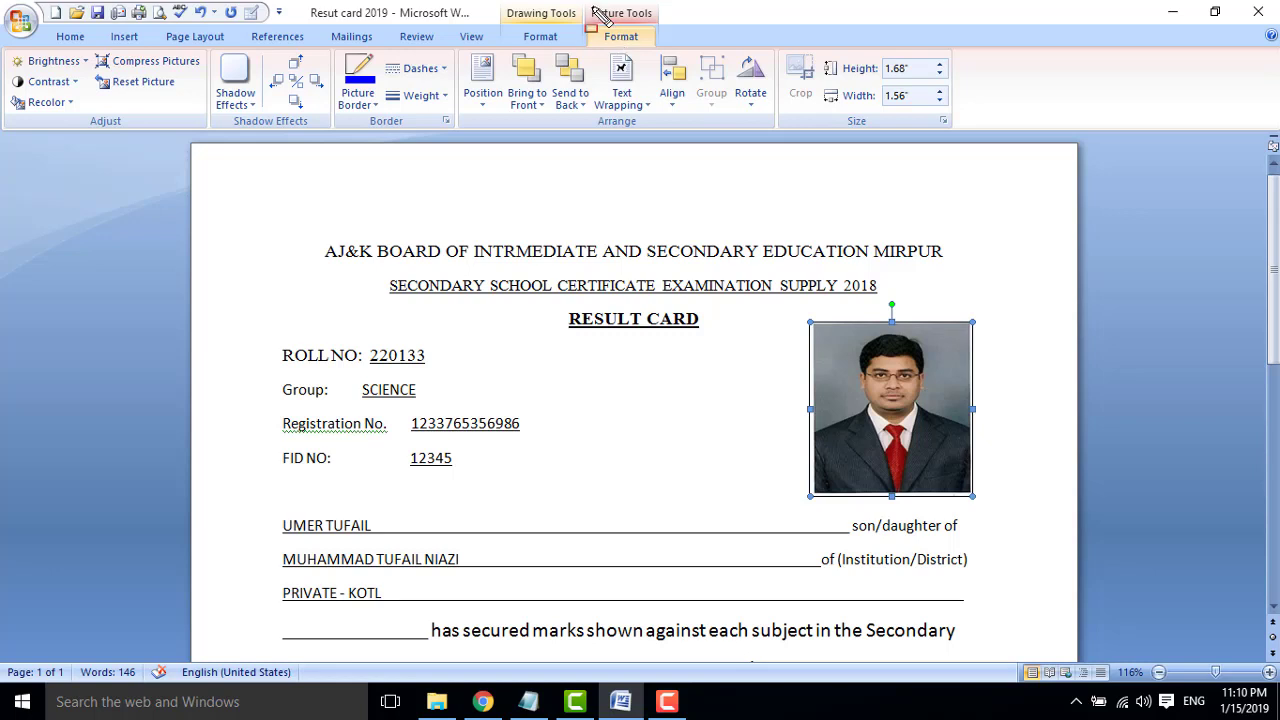
drag(590, 10, 662, 50)
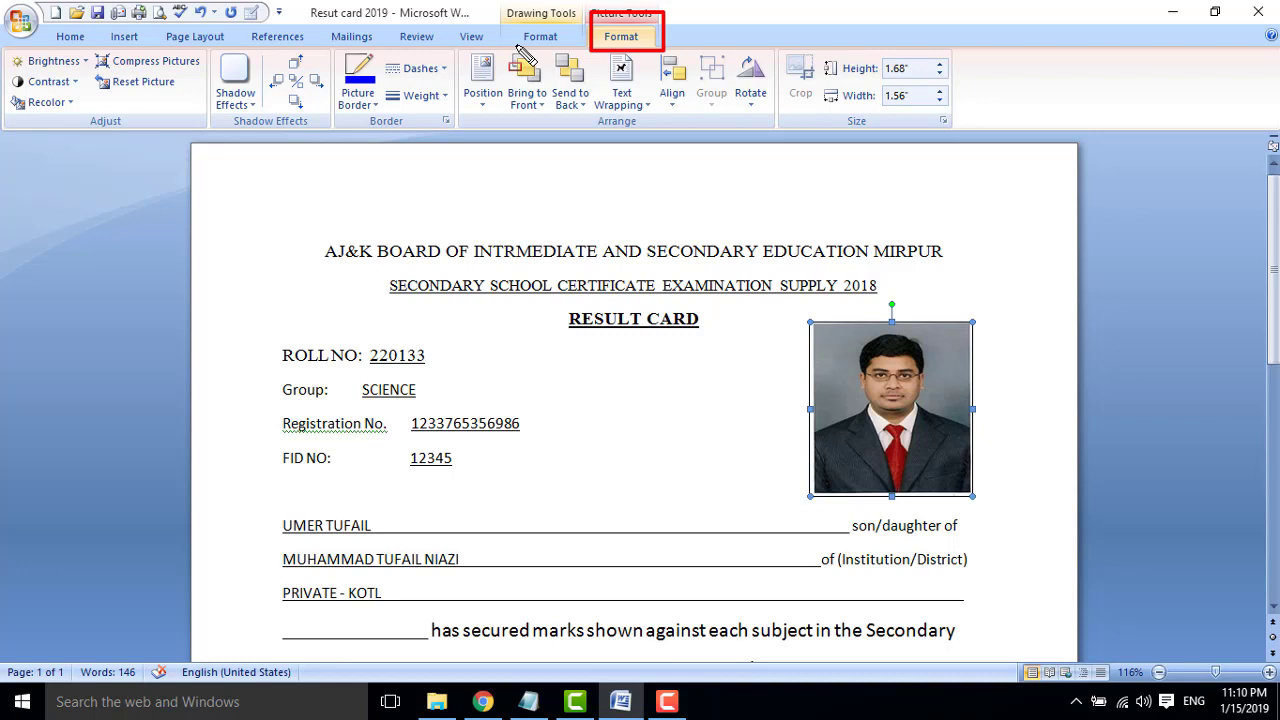
drag(512, 22, 568, 52)
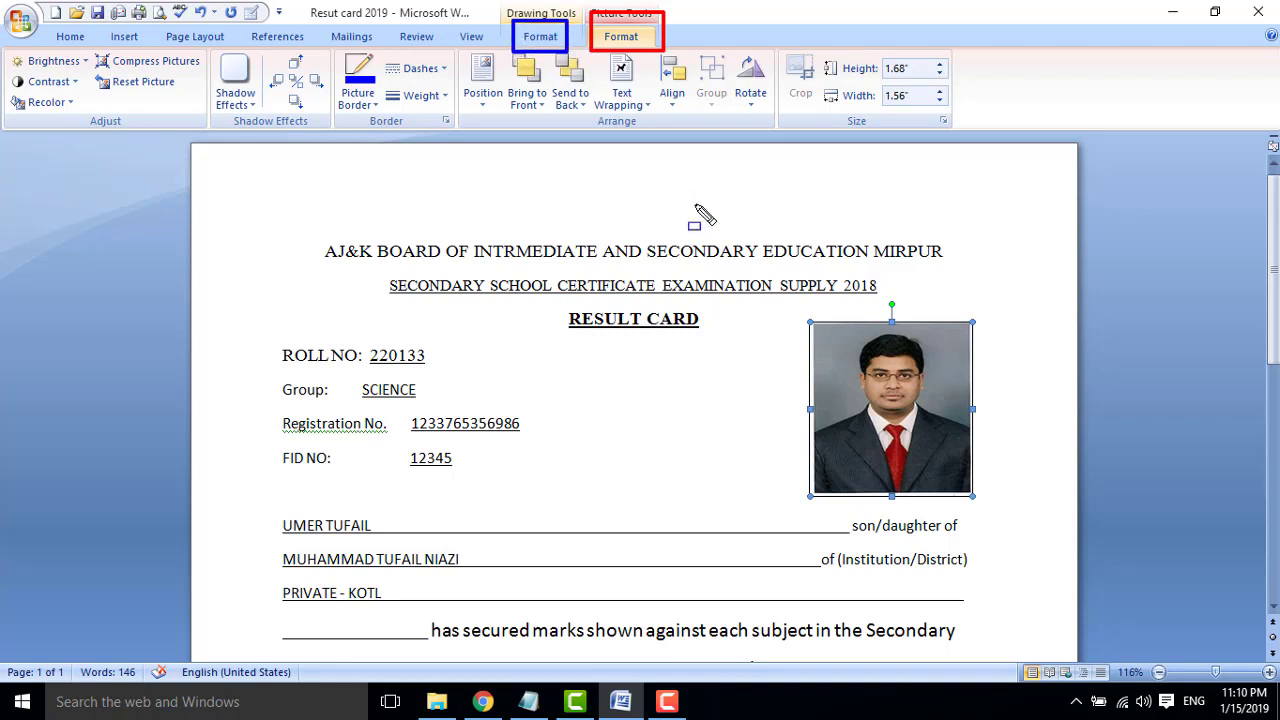
key(Escape)
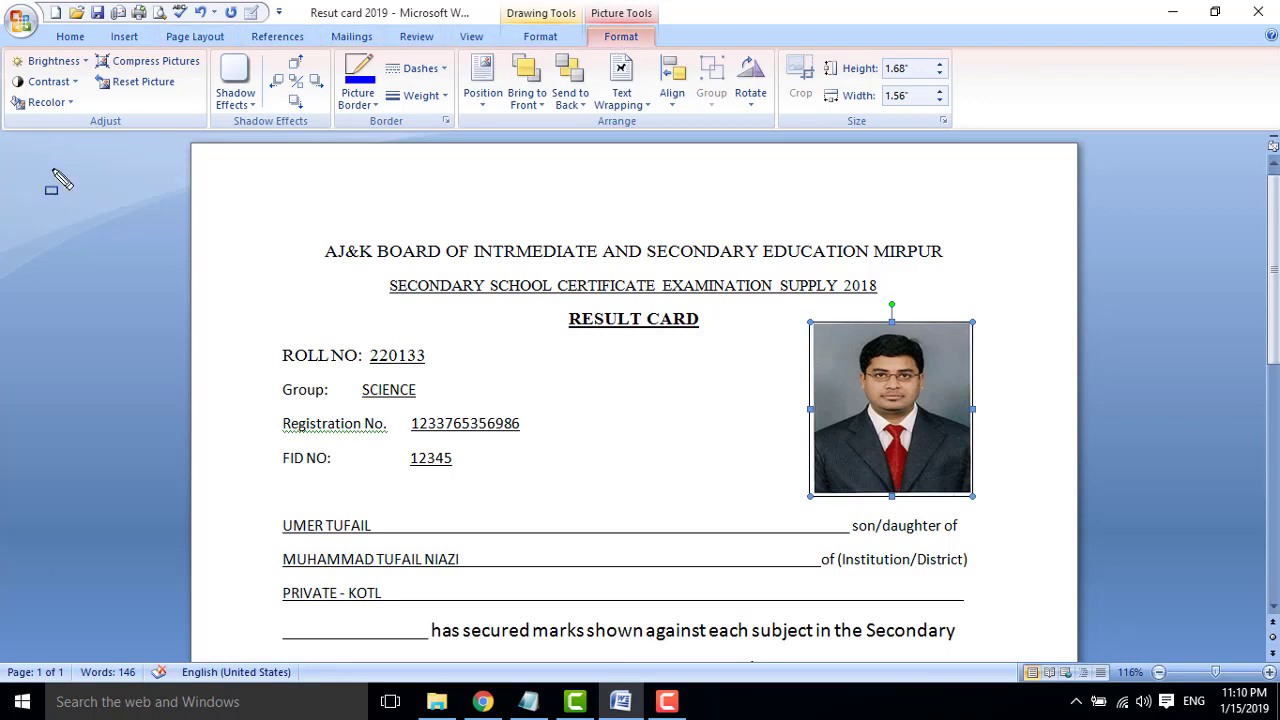
drag(6, 47, 91, 71)
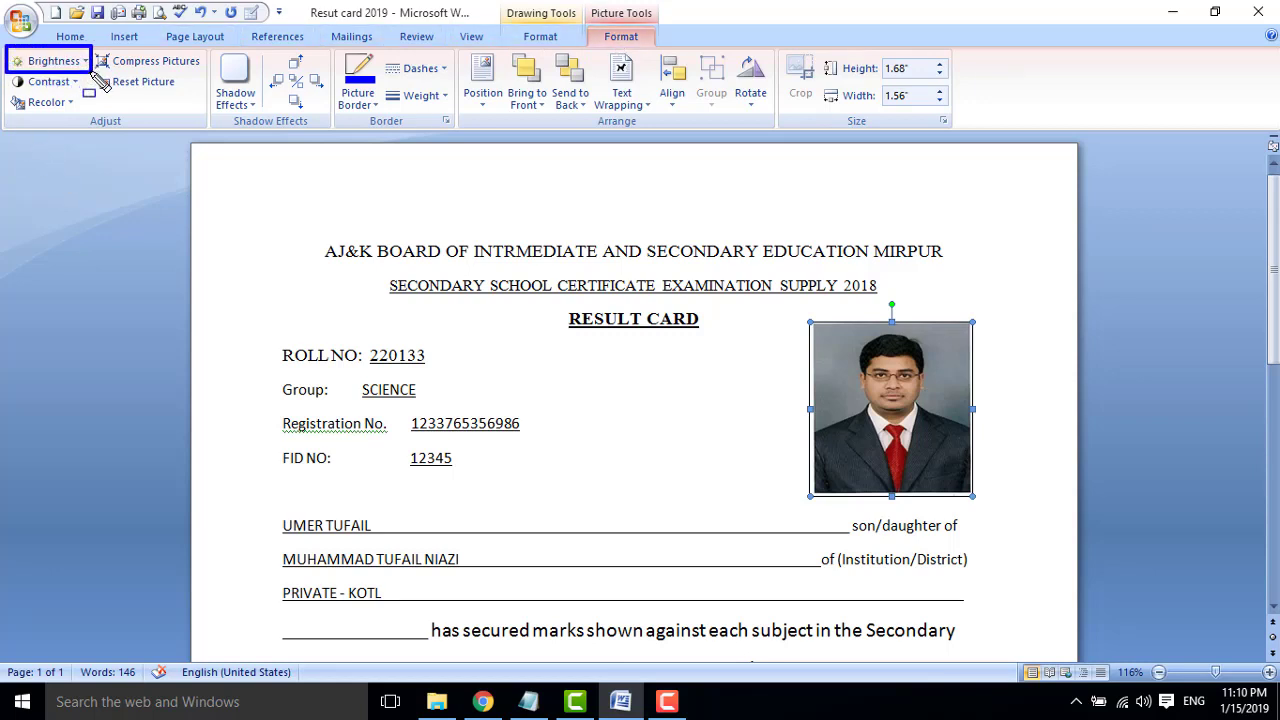
mouse_move(8, 72)
mouse_down()
mouse_move(76, 90)
mouse_move(79, 115)
mouse_up()
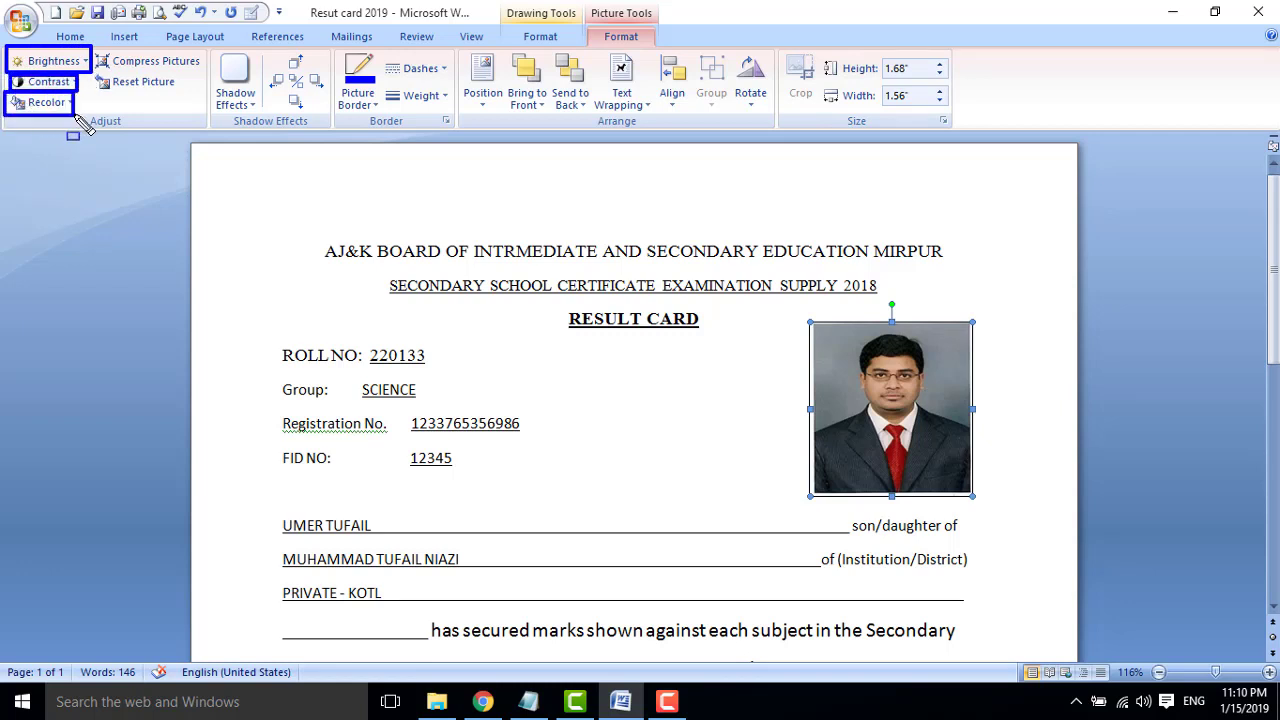
key(Escape)
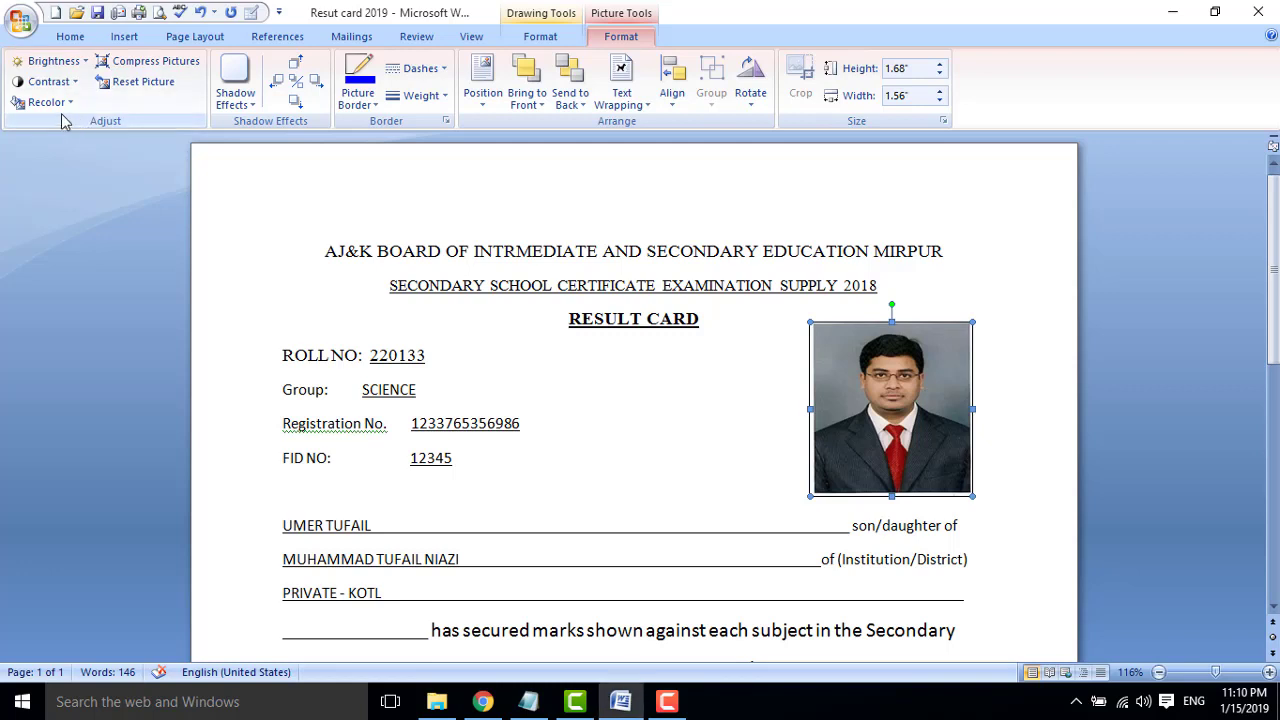
click(66, 103)
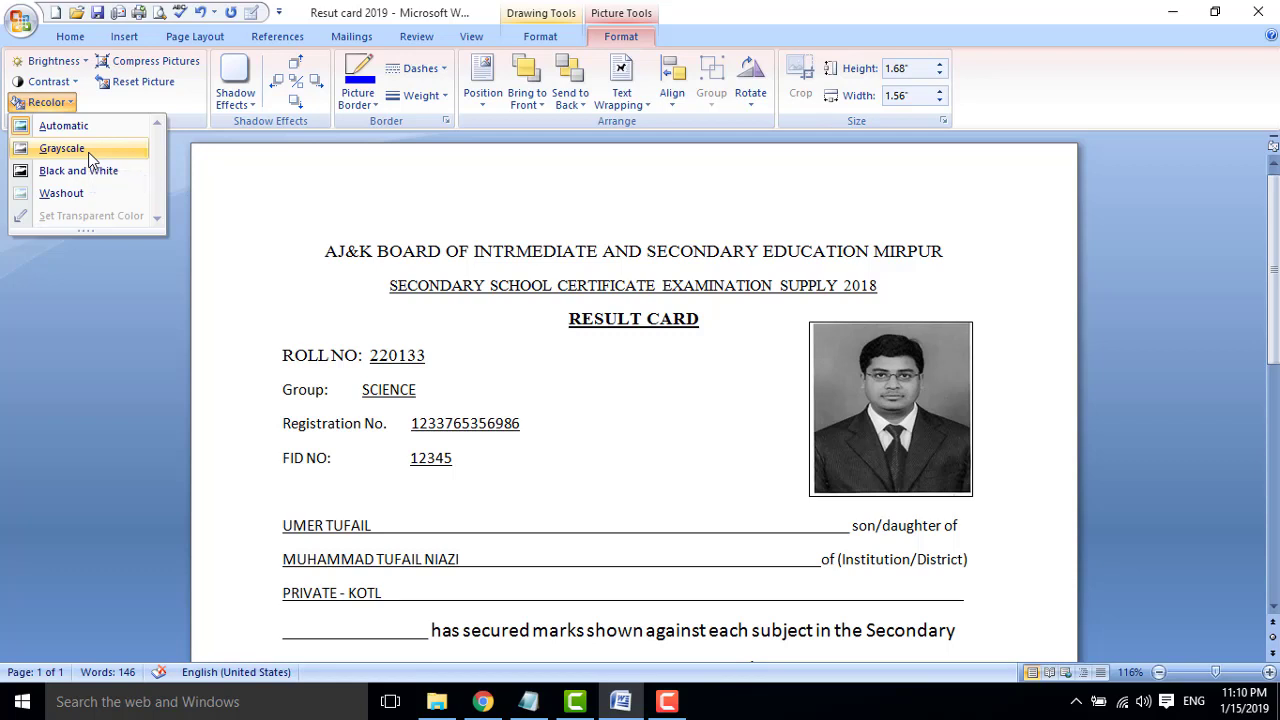
drag(3, 140, 125, 158)
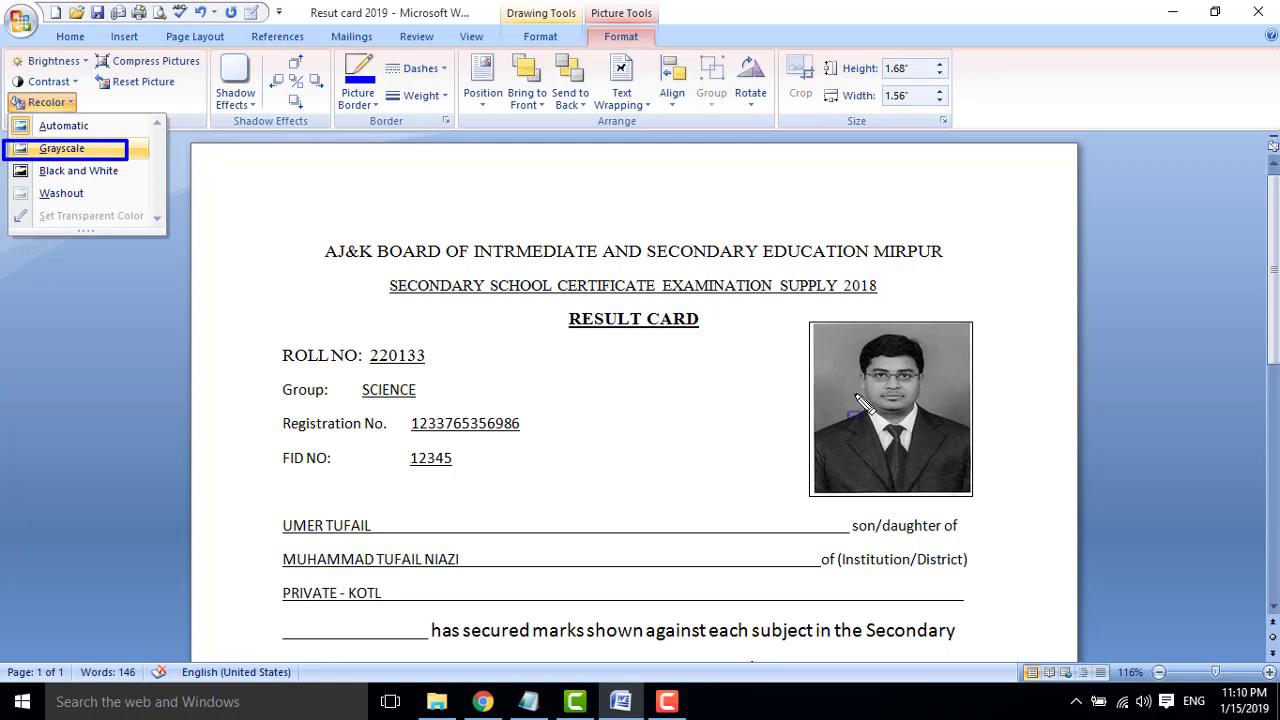
drag(800, 309, 981, 506)
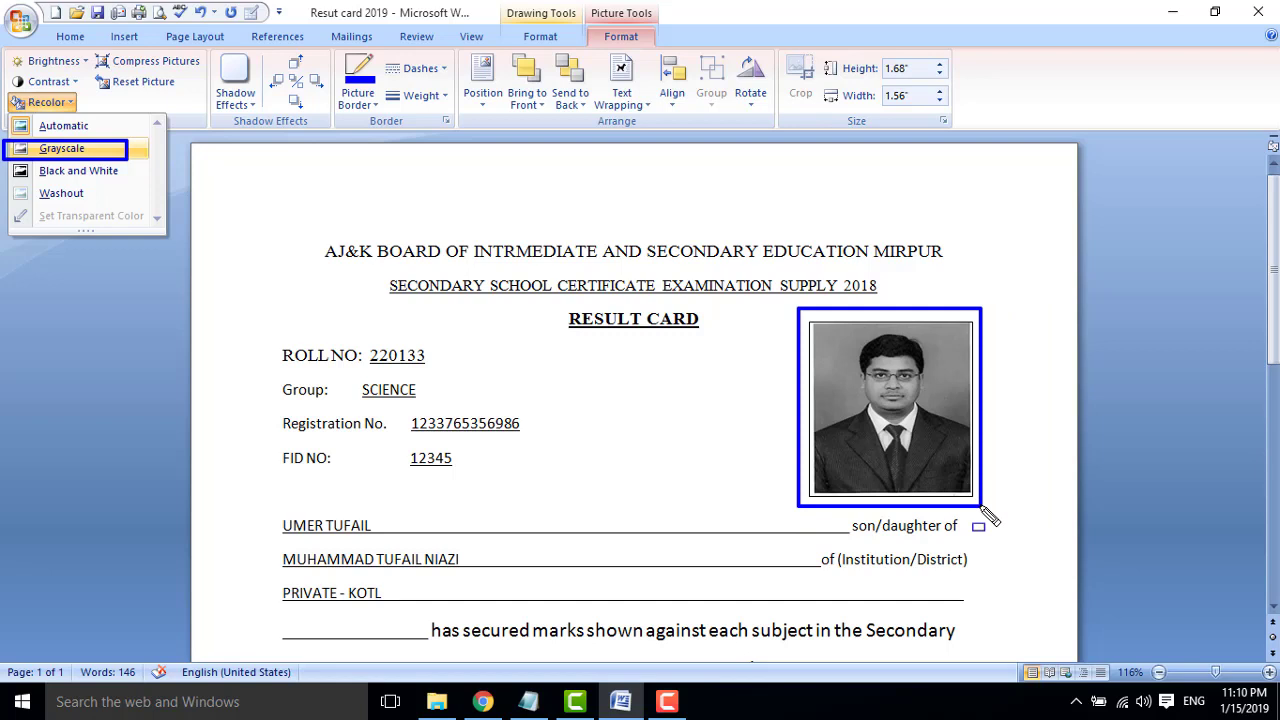
key(Escape)
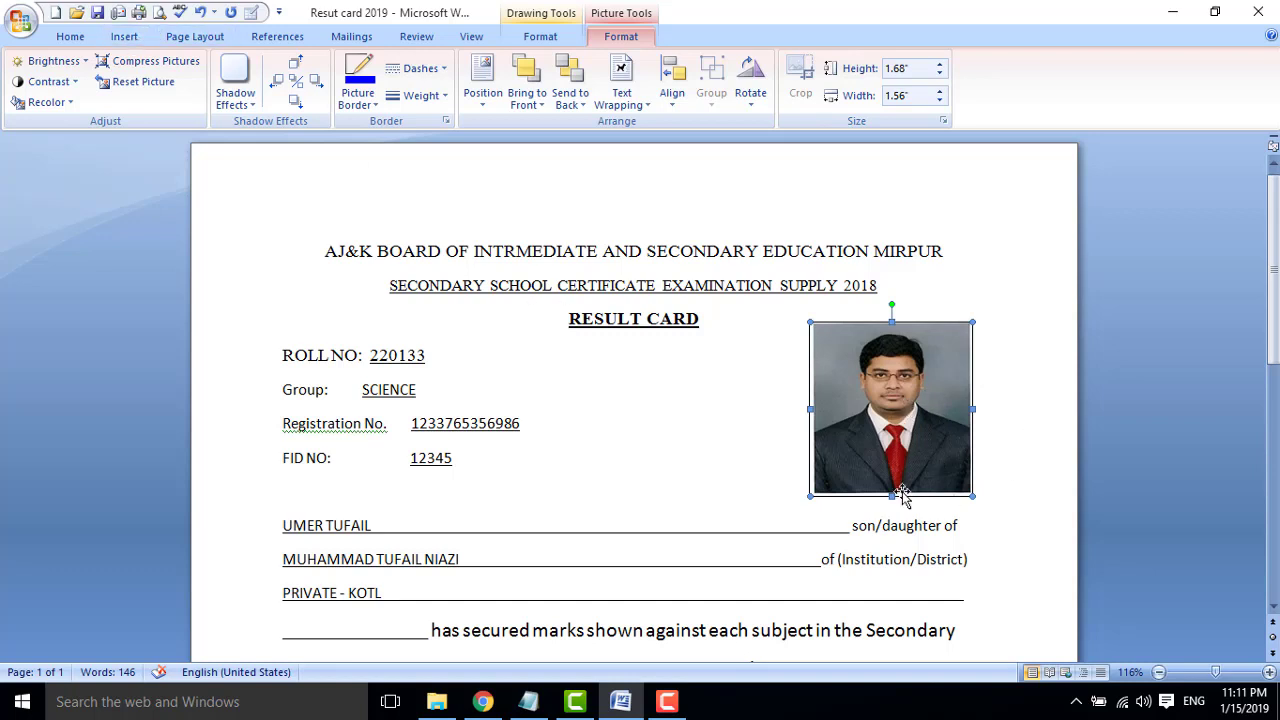
- Insert the 'logo' crest image from the Desktop below the card's heading
click(125, 40)
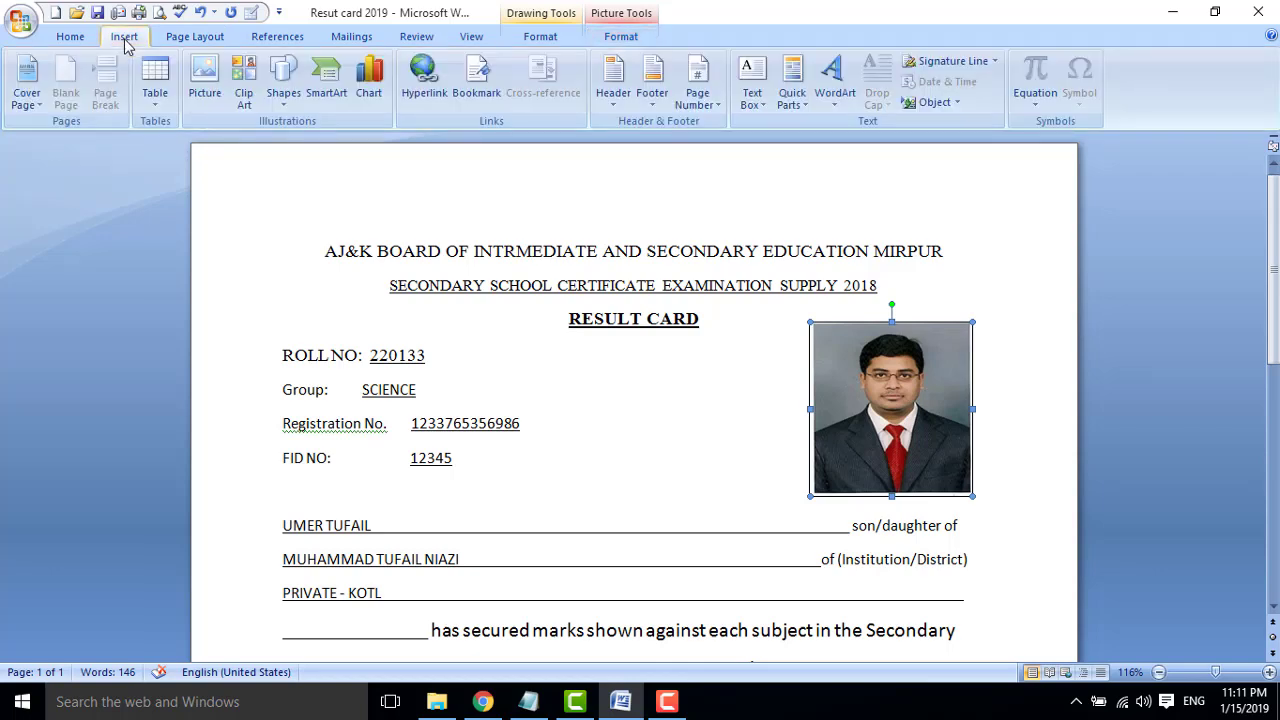
click(205, 90)
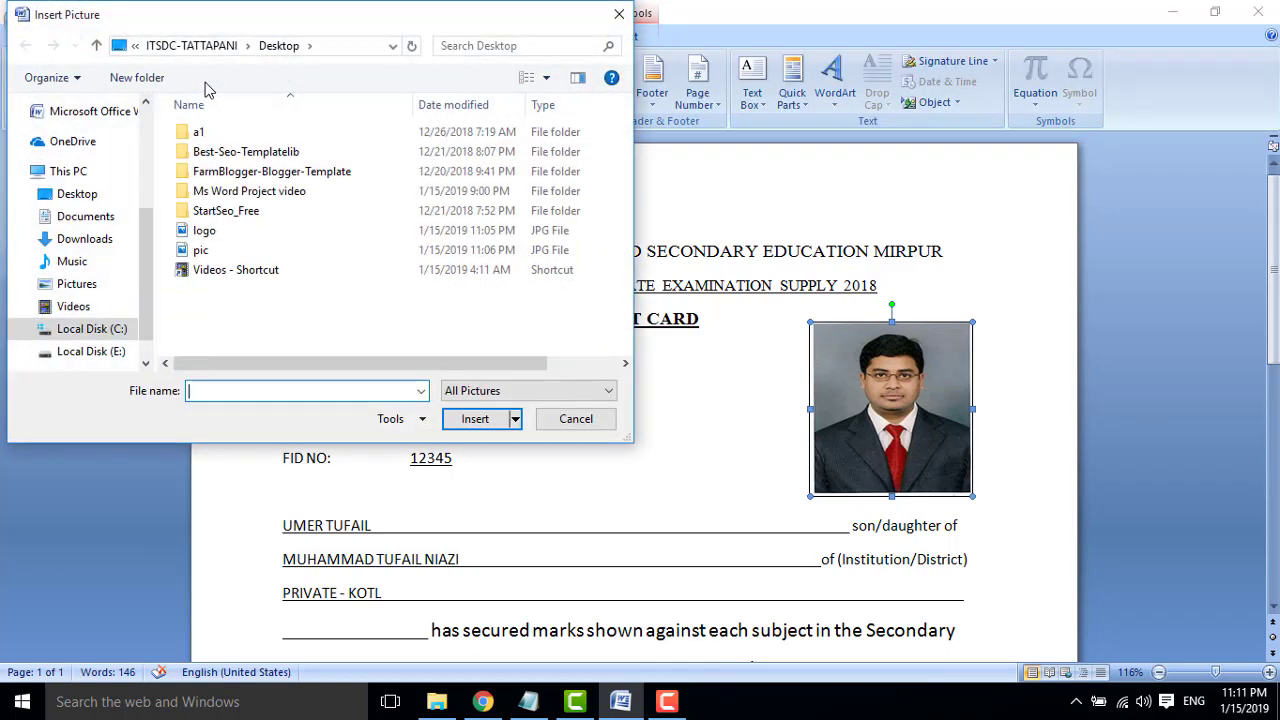
click(208, 231)
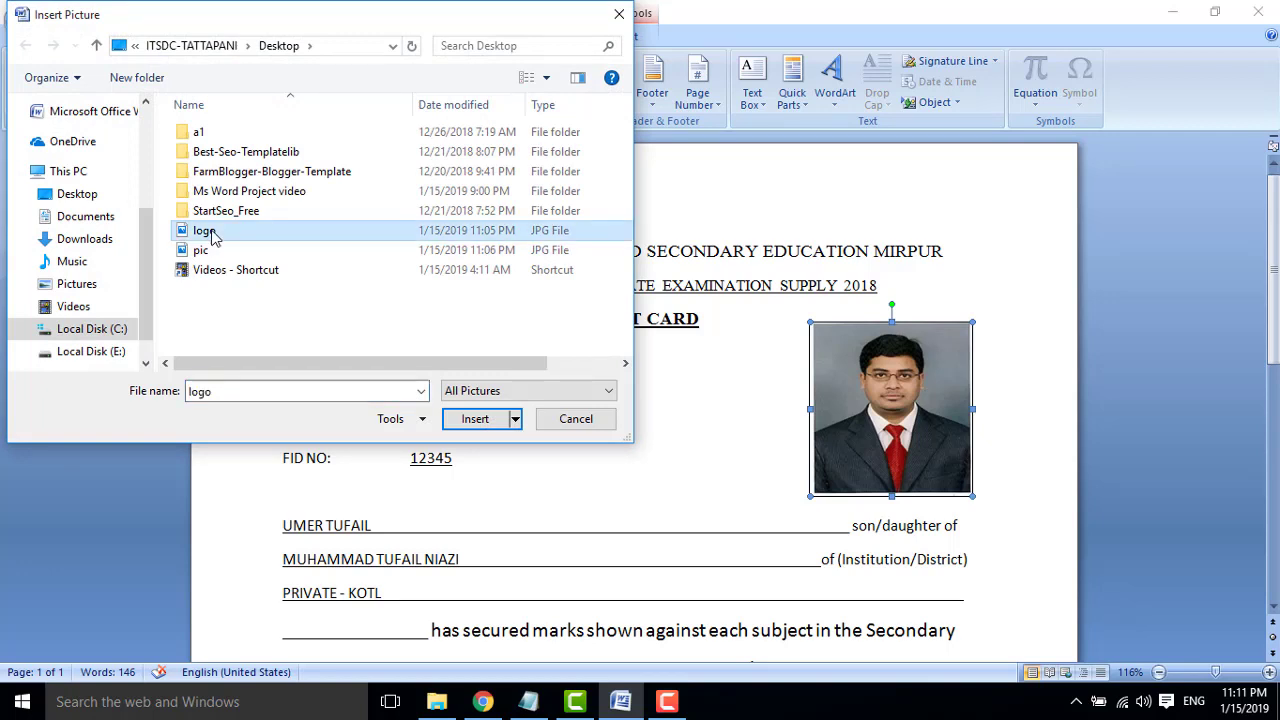
click(476, 420)
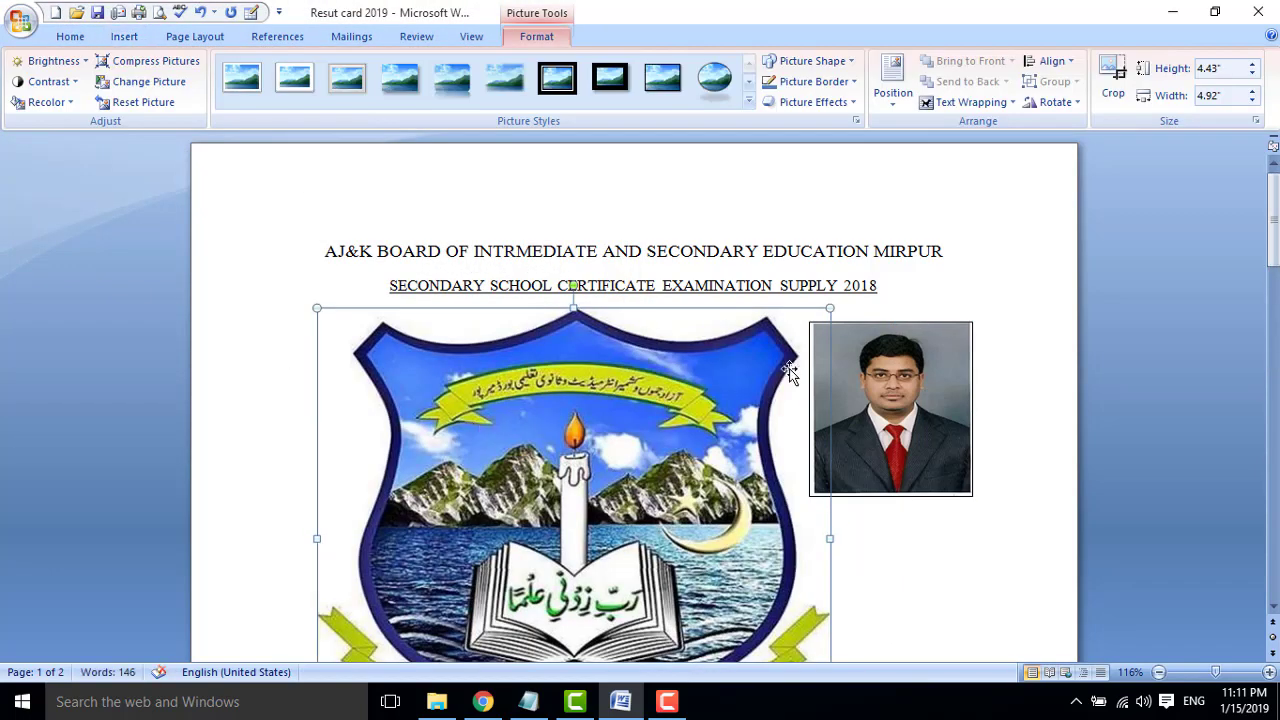
- Zoom out to 50% so both pages of the result card show side by side
click(1159, 672)
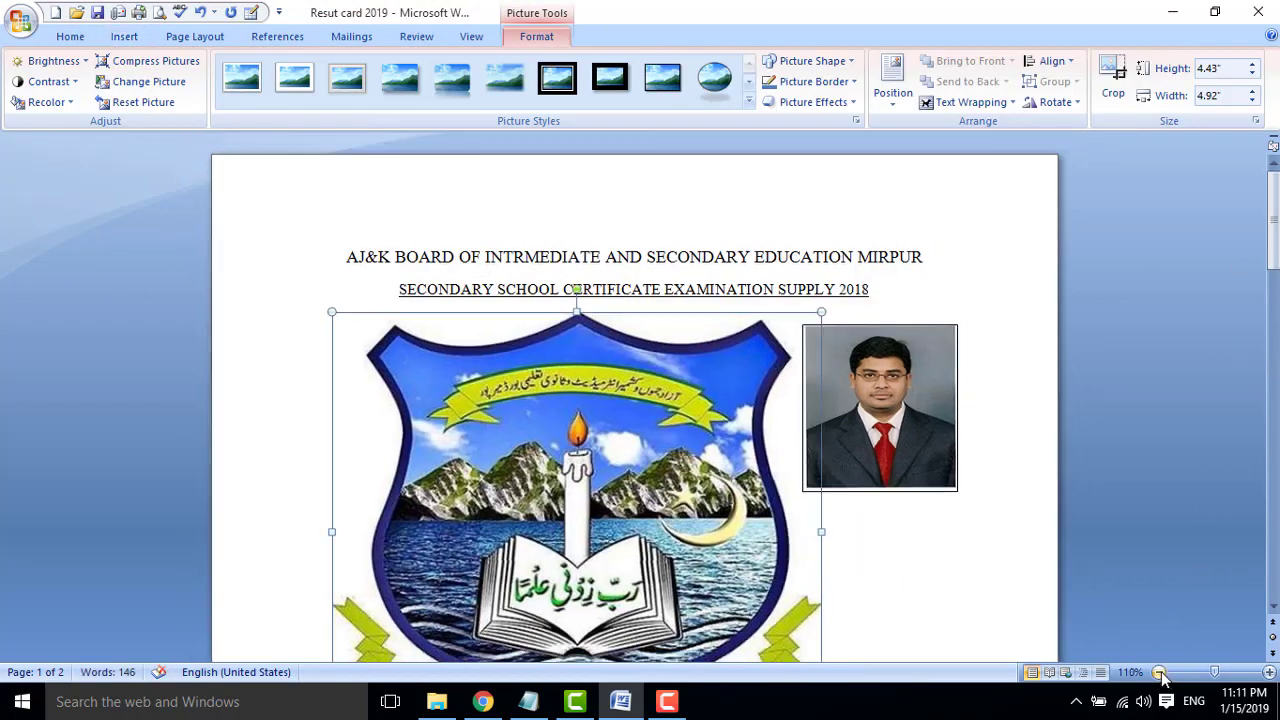
click(1159, 672)
click(1159, 672)
click(1159, 672)
click(1159, 672)
click(1159, 672)
click(1159, 672)
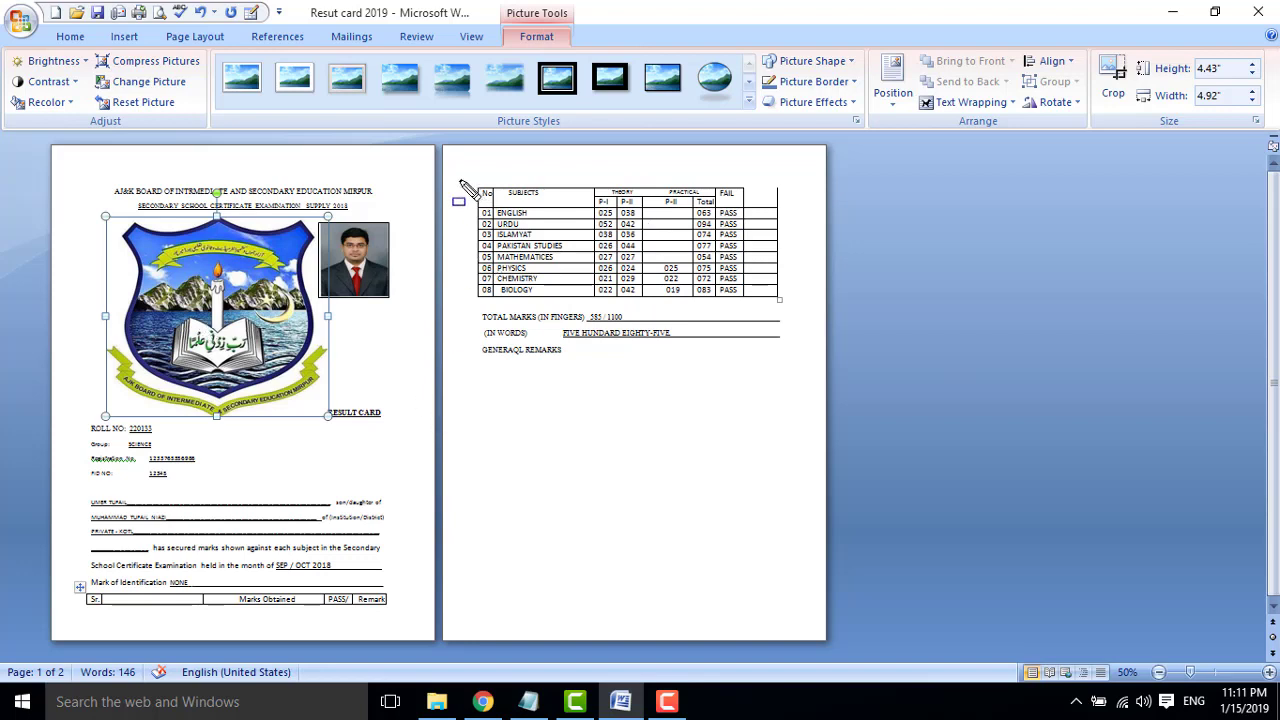
mouse_move(462, 182)
mouse_down()
mouse_move(740, 315)
mouse_move(812, 364)
mouse_up()
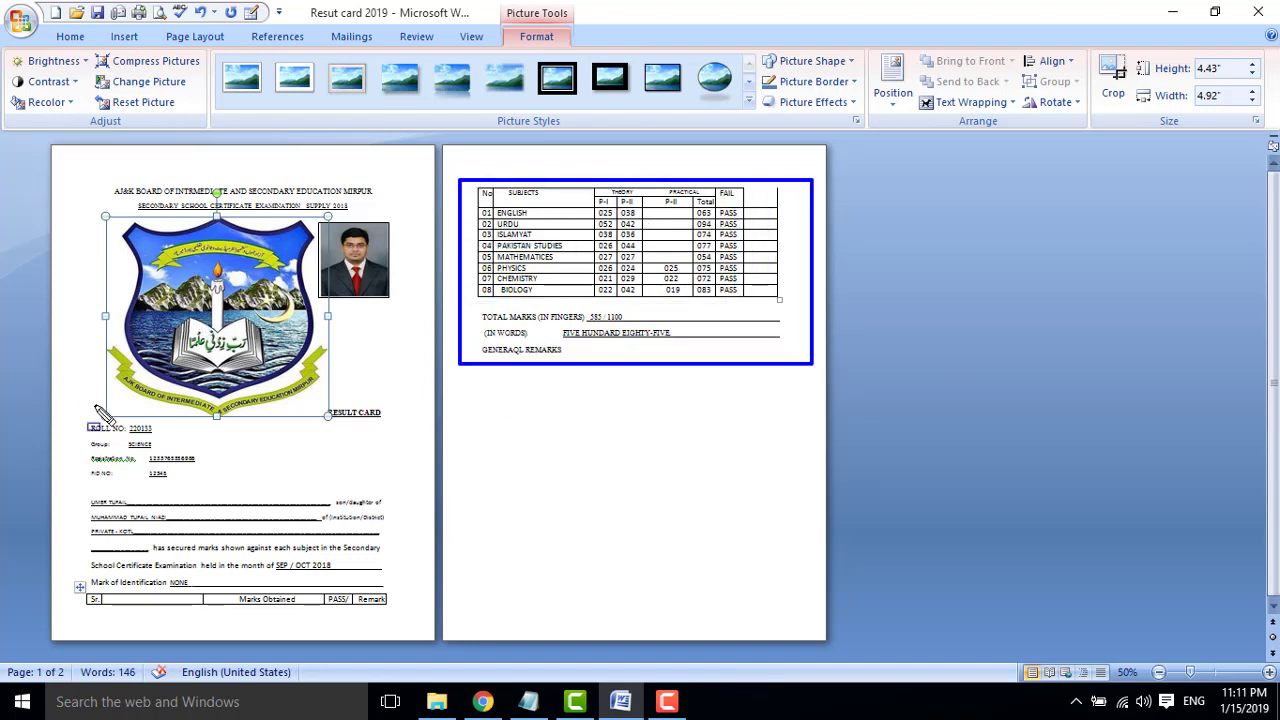
drag(70, 419, 432, 616)
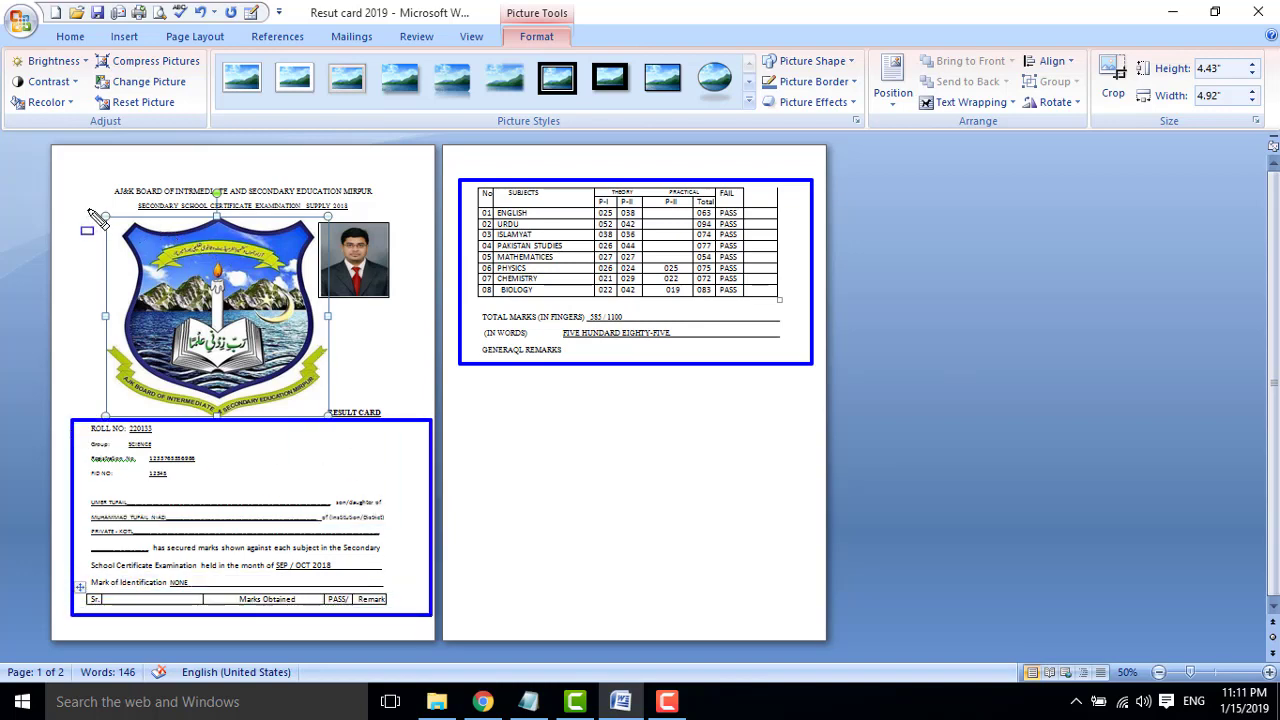
mouse_move(116, 202)
mouse_down()
mouse_move(390, 372)
mouse_move(372, 448)
mouse_up()
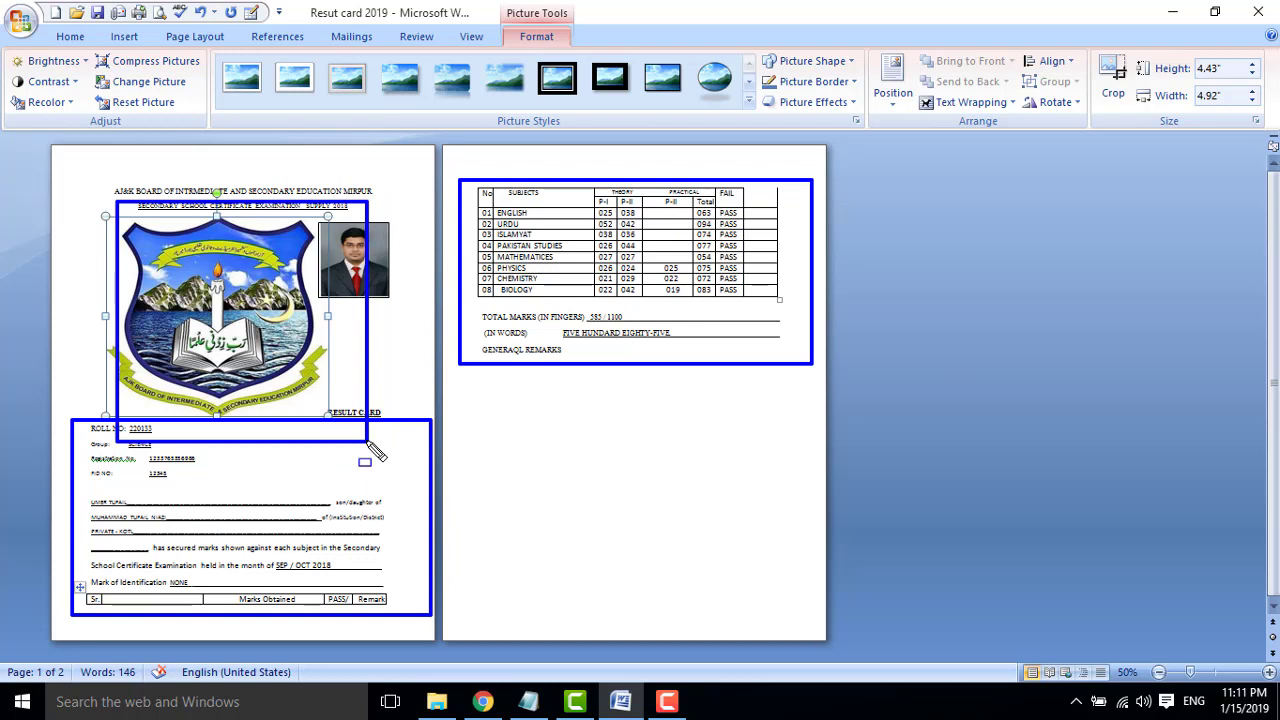
key(Escape)
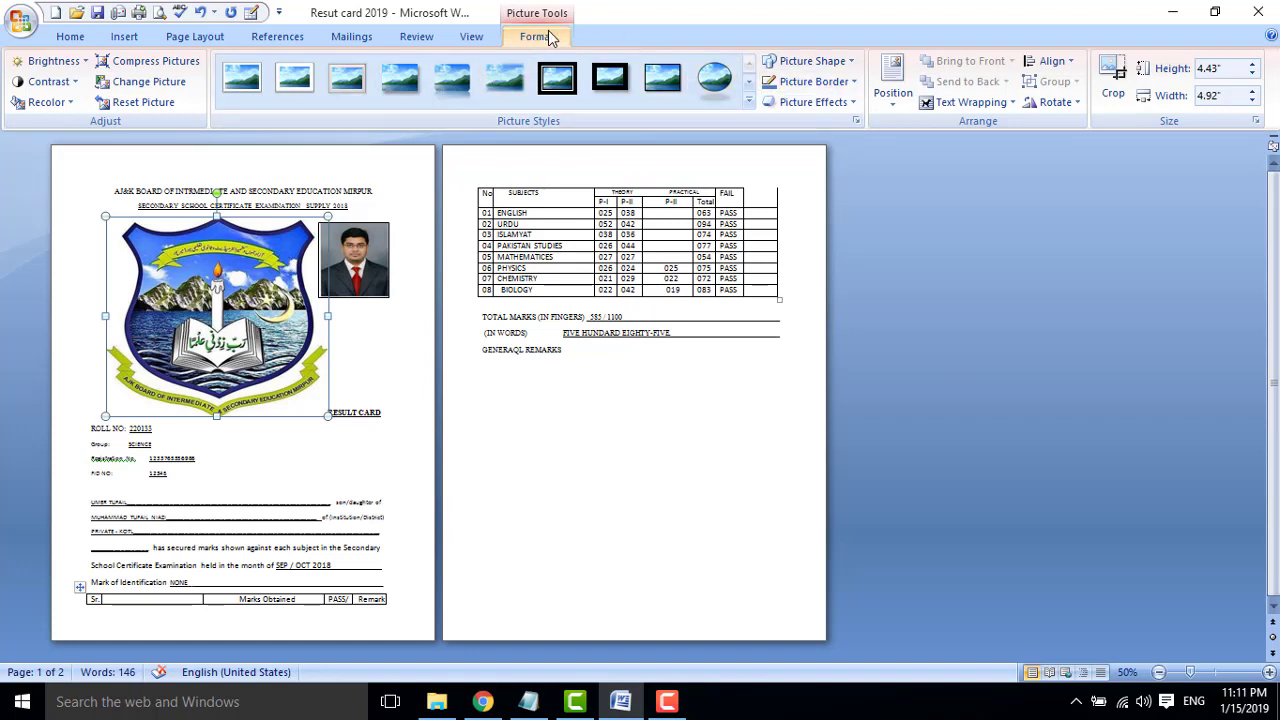
drag(488, 2, 582, 58)
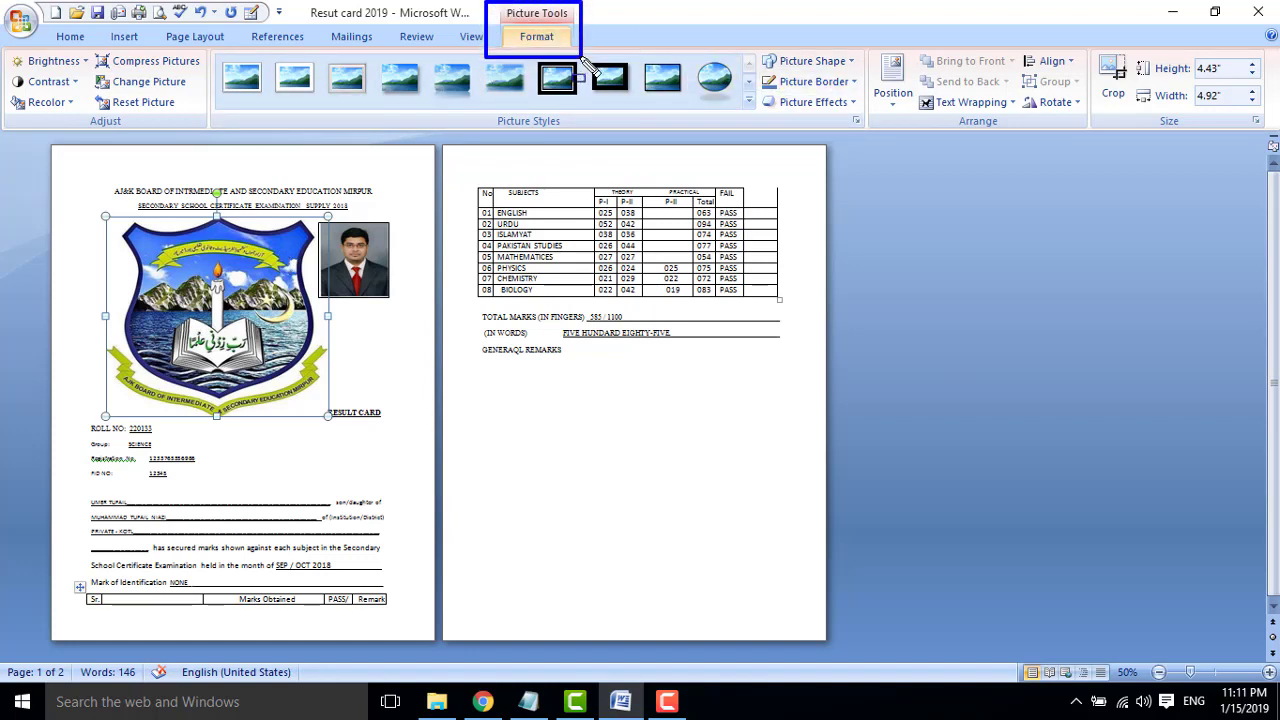
key(Escape)
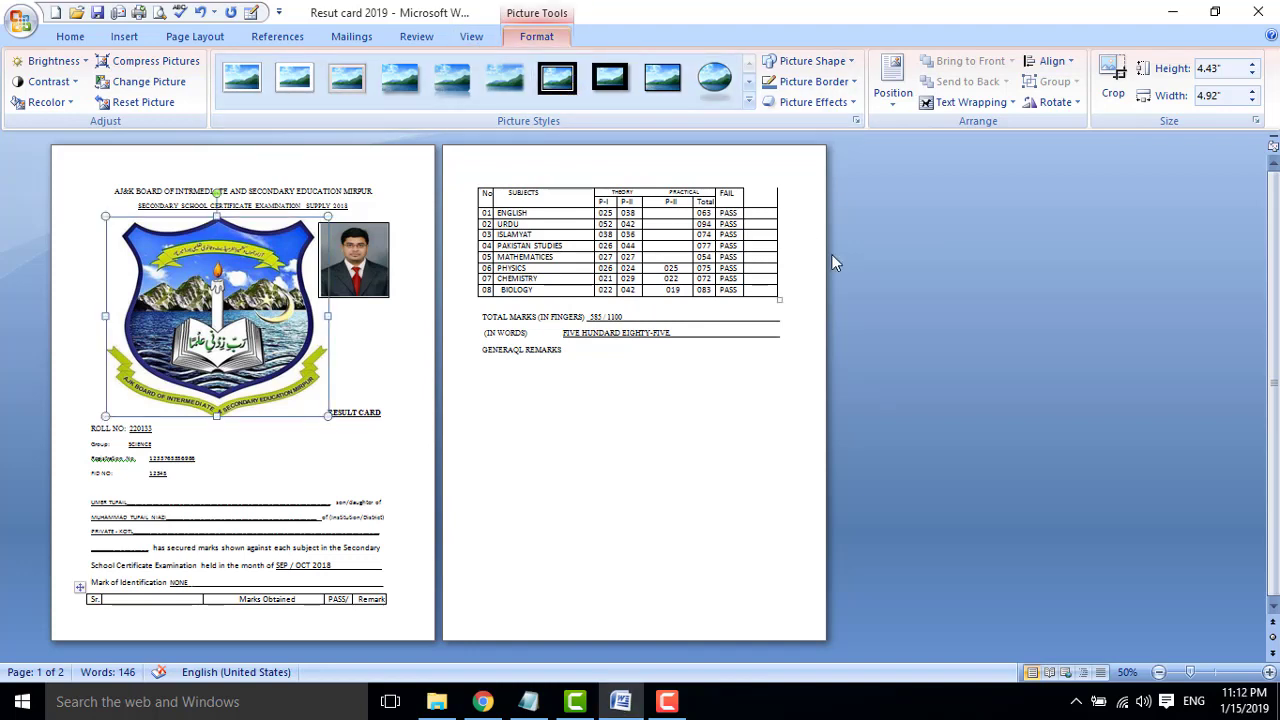
mouse_move(960, 104)
mouse_down()
mouse_move(1063, 50)
mouse_move(915, 240)
mouse_up()
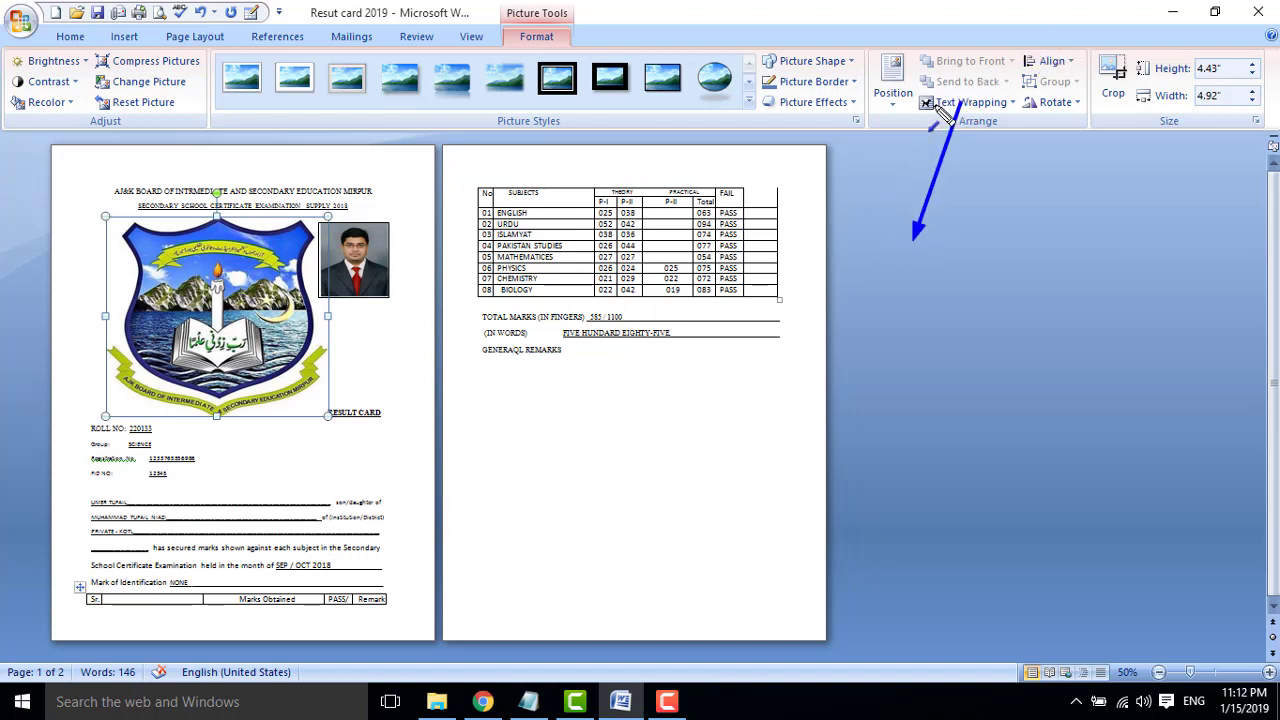
drag(940, 113, 893, 232)
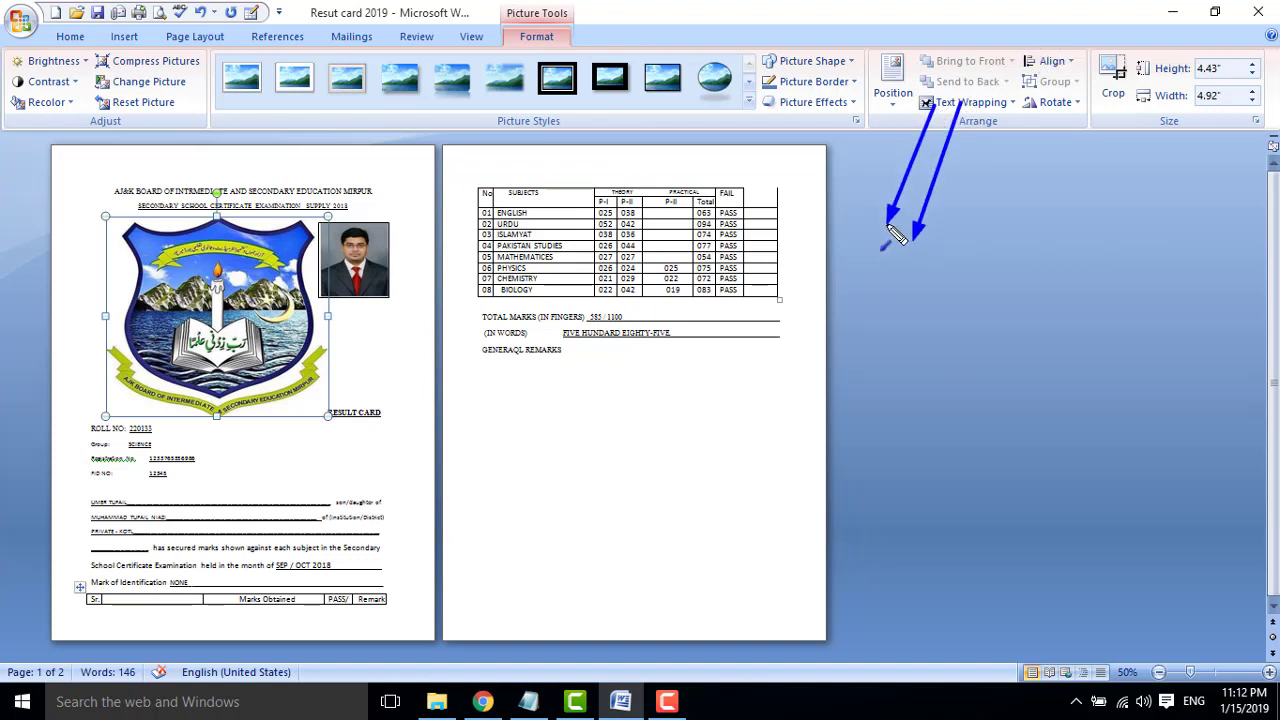
key(Escape)
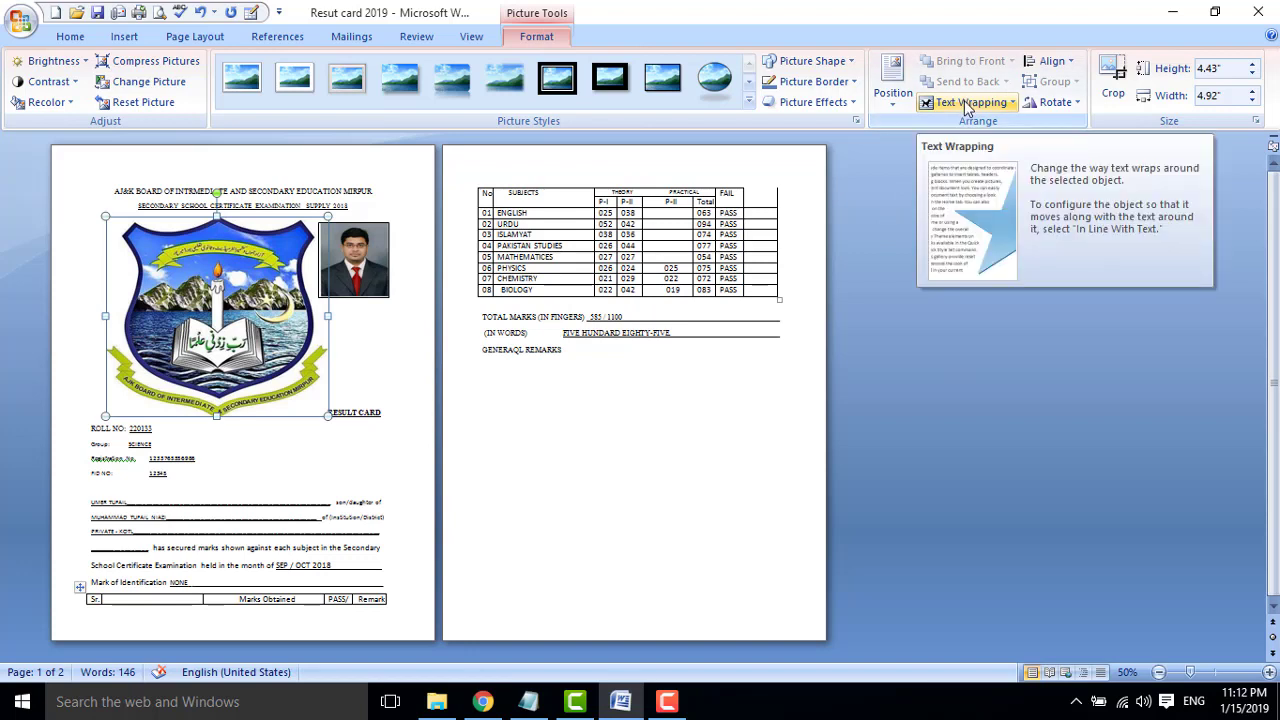
click(967, 104)
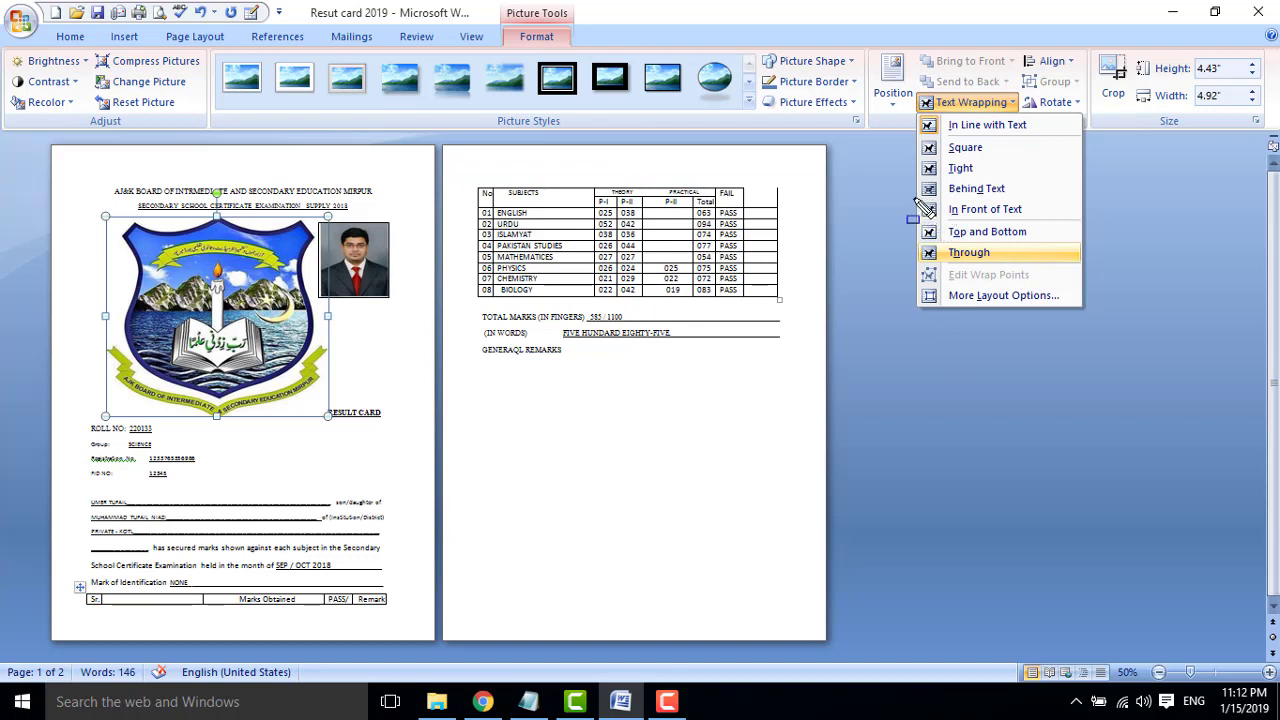
drag(913, 199, 1031, 221)
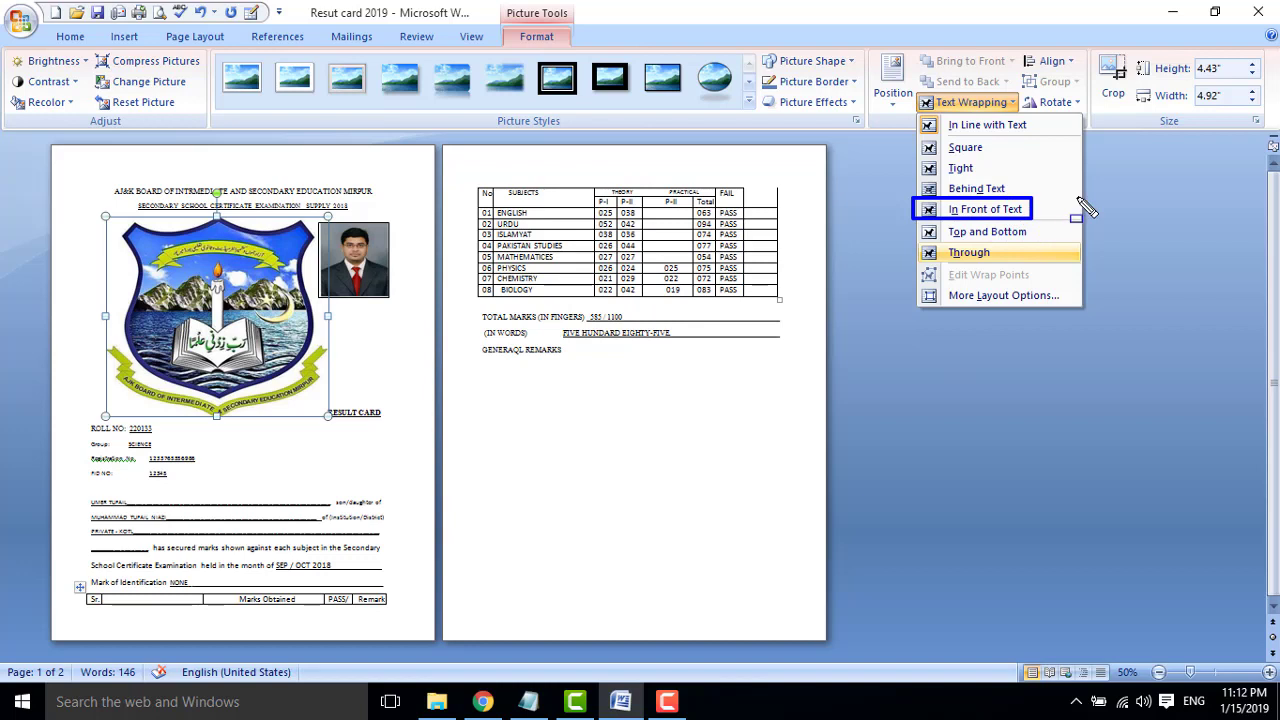
drag(1100, 158, 1030, 200)
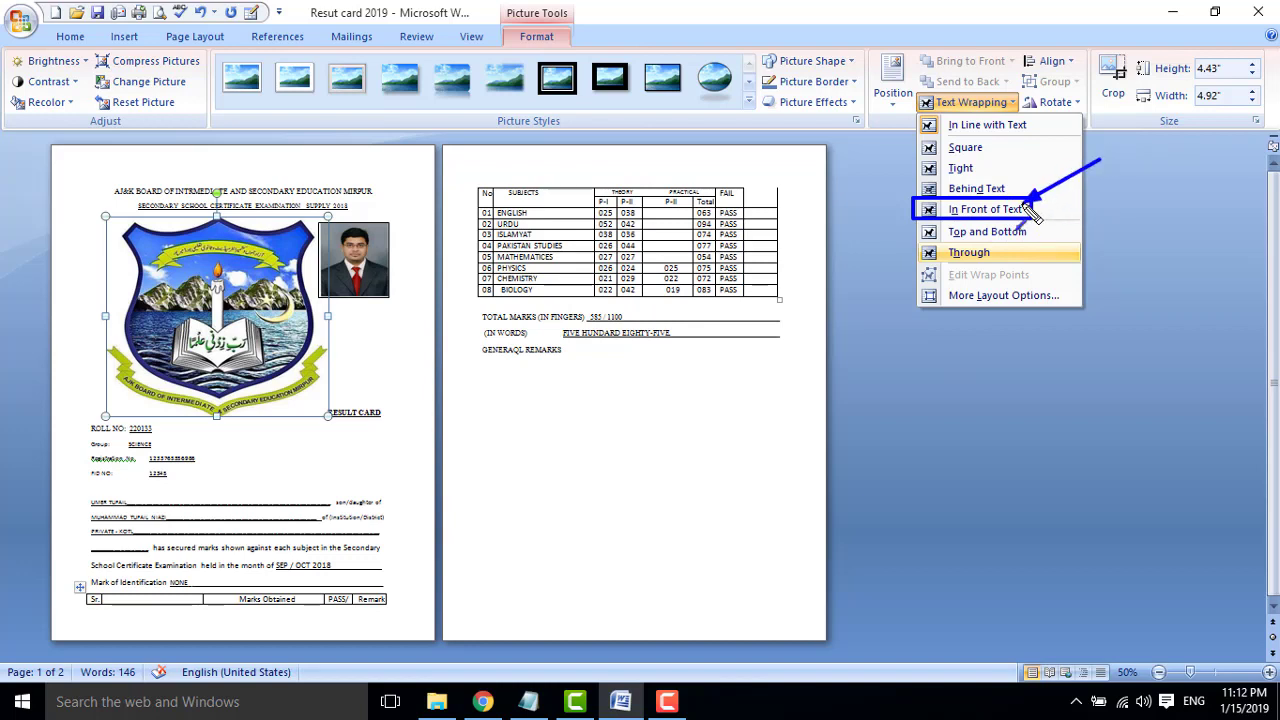
key(Escape)
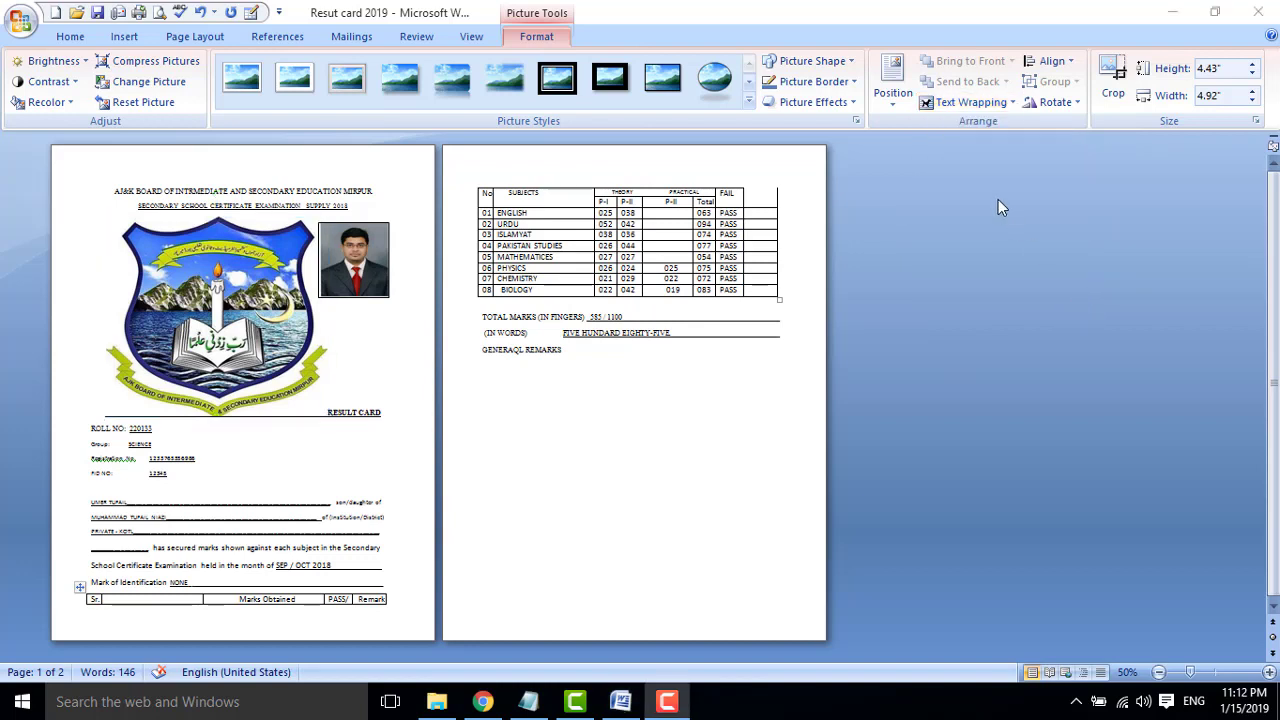
click(968, 103)
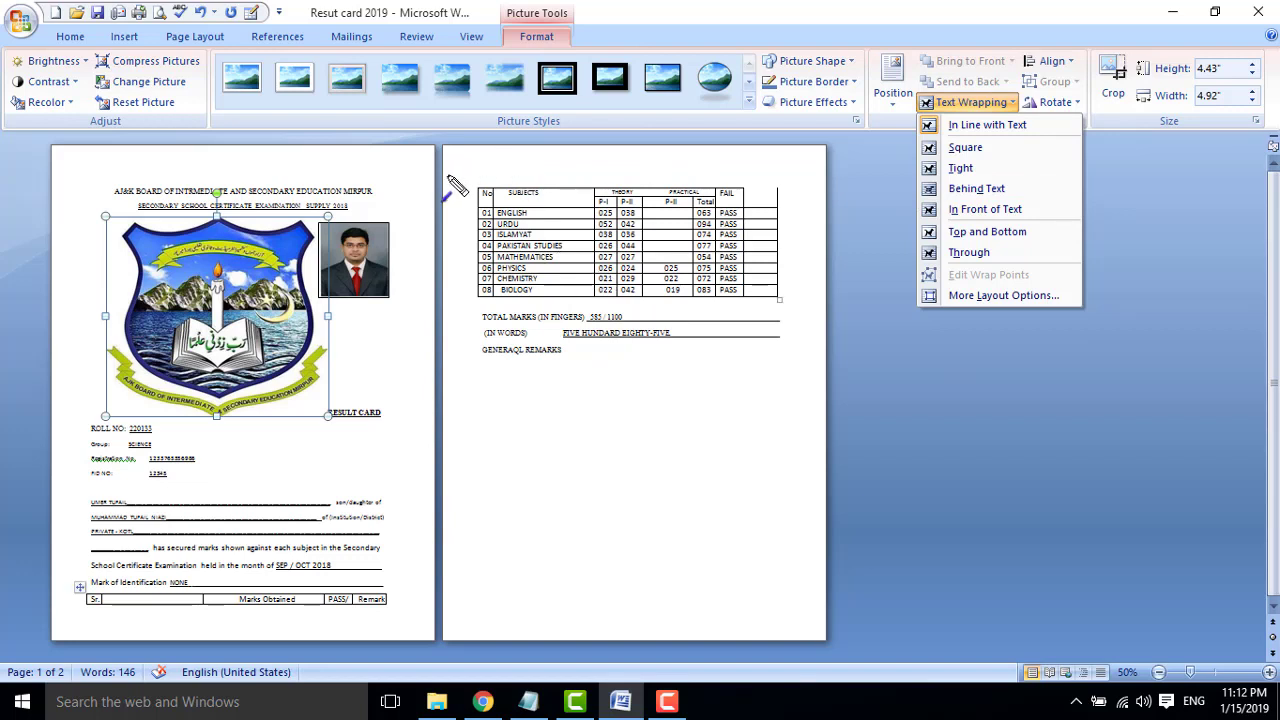
mouse_move(460, 173)
mouse_down()
mouse_move(662, 303)
mouse_move(632, 279)
mouse_up()
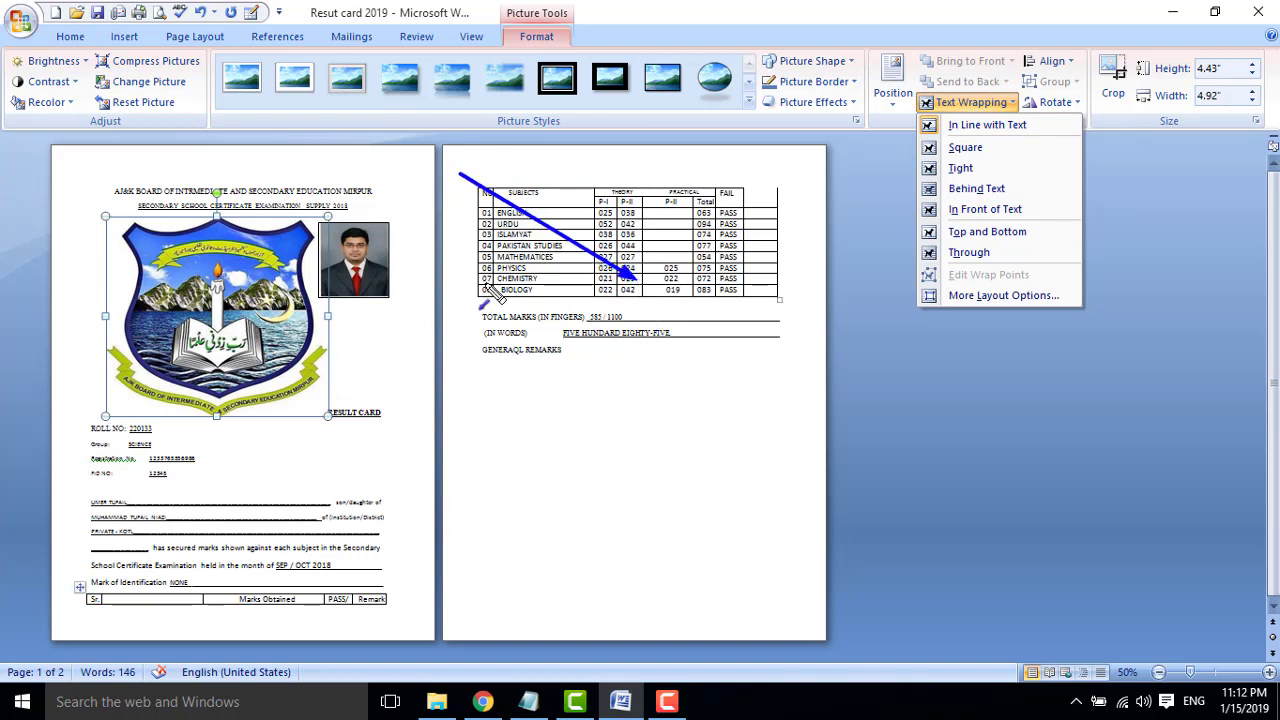
mouse_move(520, 258)
mouse_down()
mouse_move(368, 394)
mouse_move(362, 443)
mouse_up()
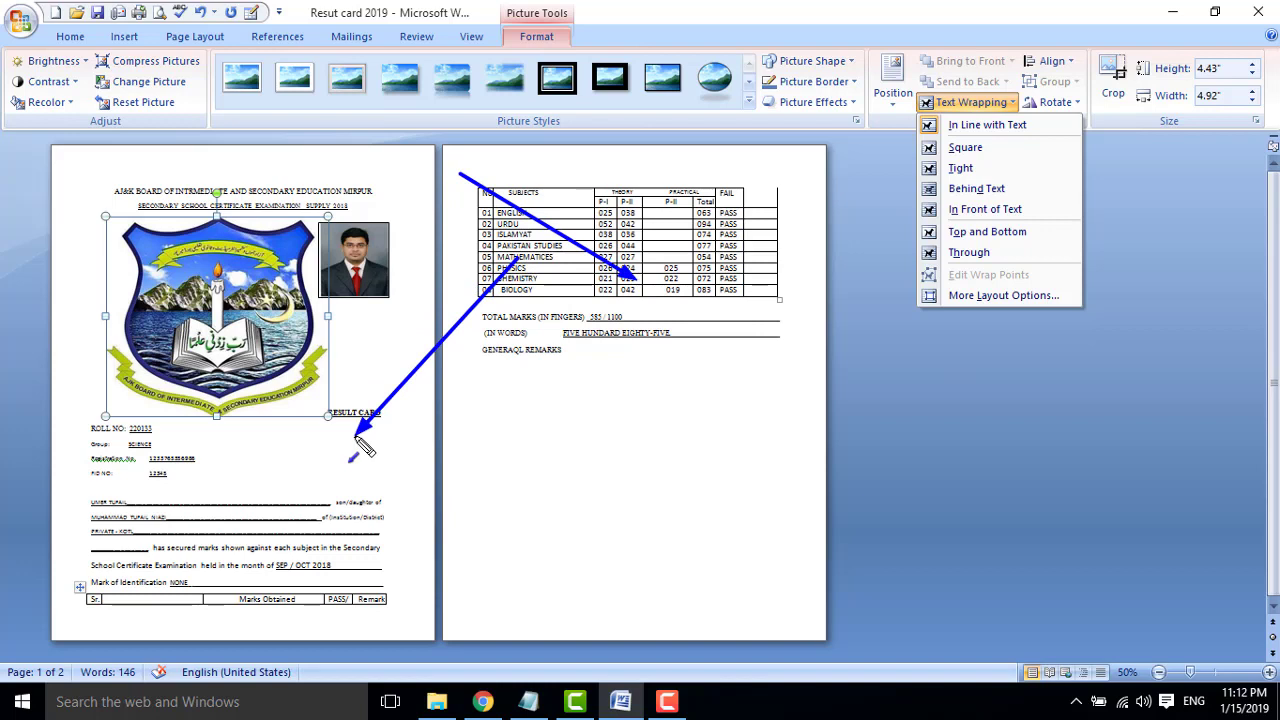
mouse_move(1060, 170)
mouse_down()
mouse_move(1000, 240)
mouse_move(1002, 224)
mouse_up()
key(Escape)
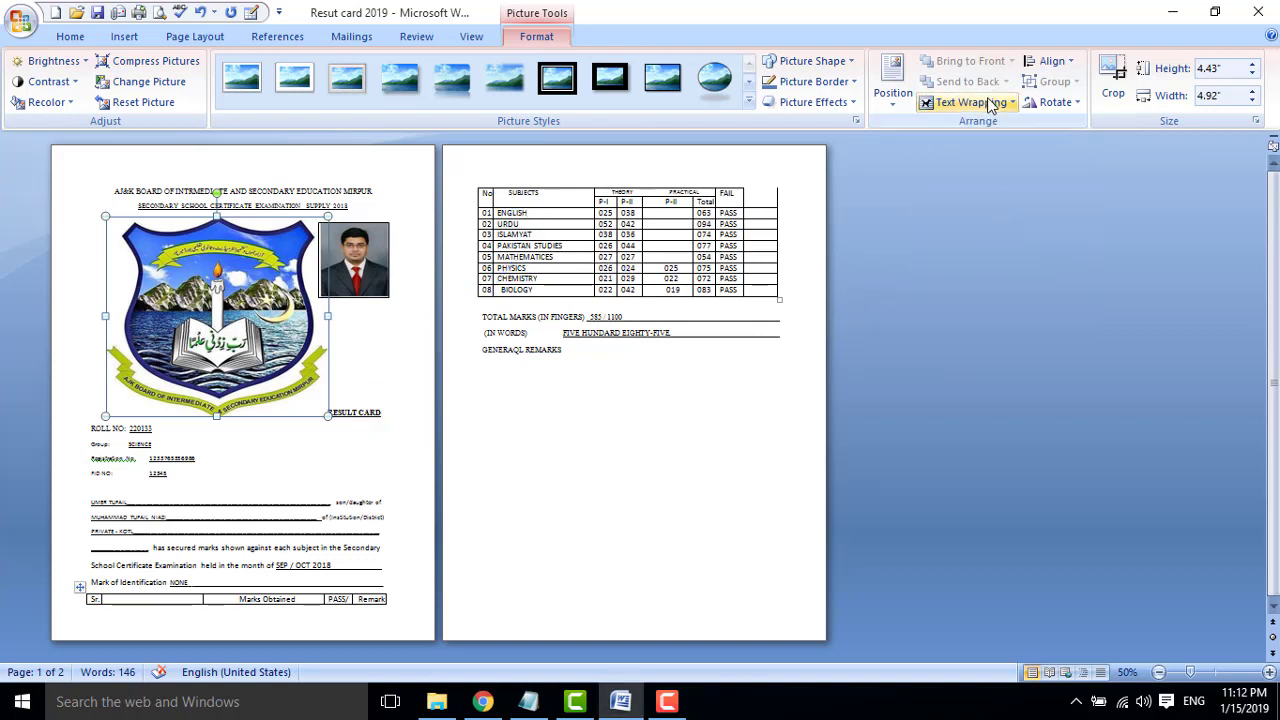
click(985, 102)
- Set the crest logo In Front of Text and shrink it to 1.27" by 1.4" beside the details
click(988, 209)
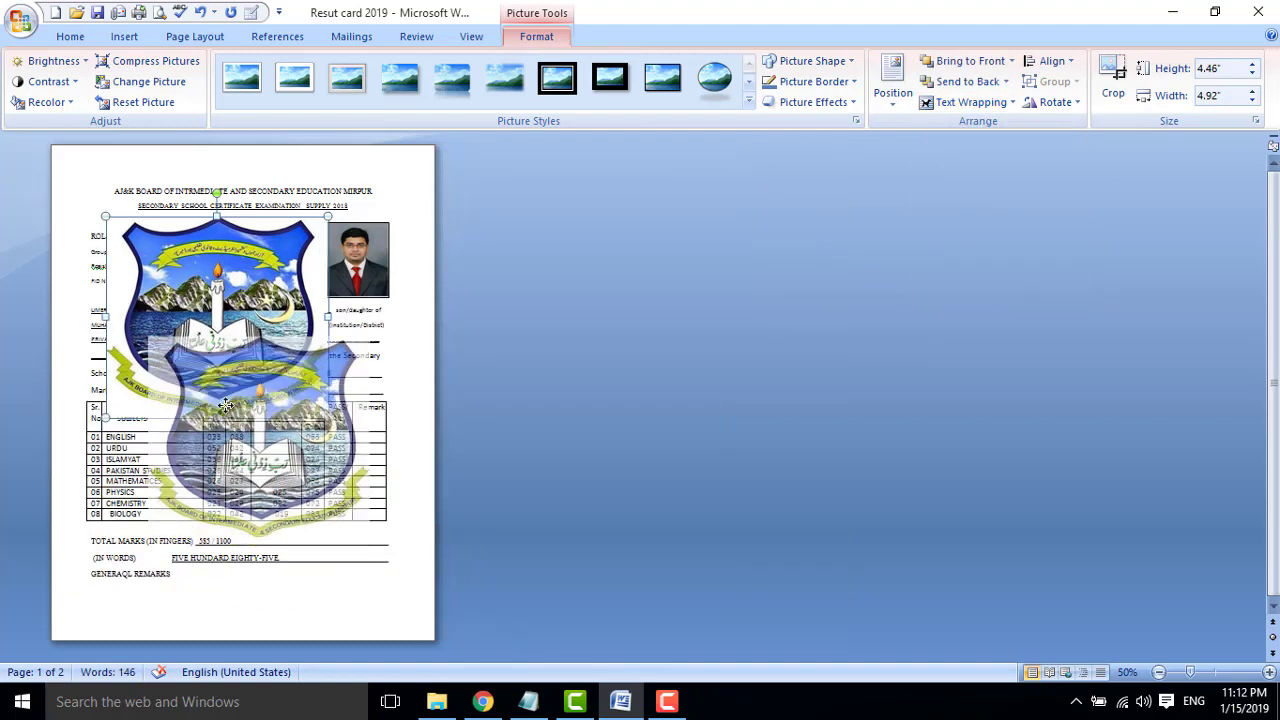
drag(121, 264, 166, 368)
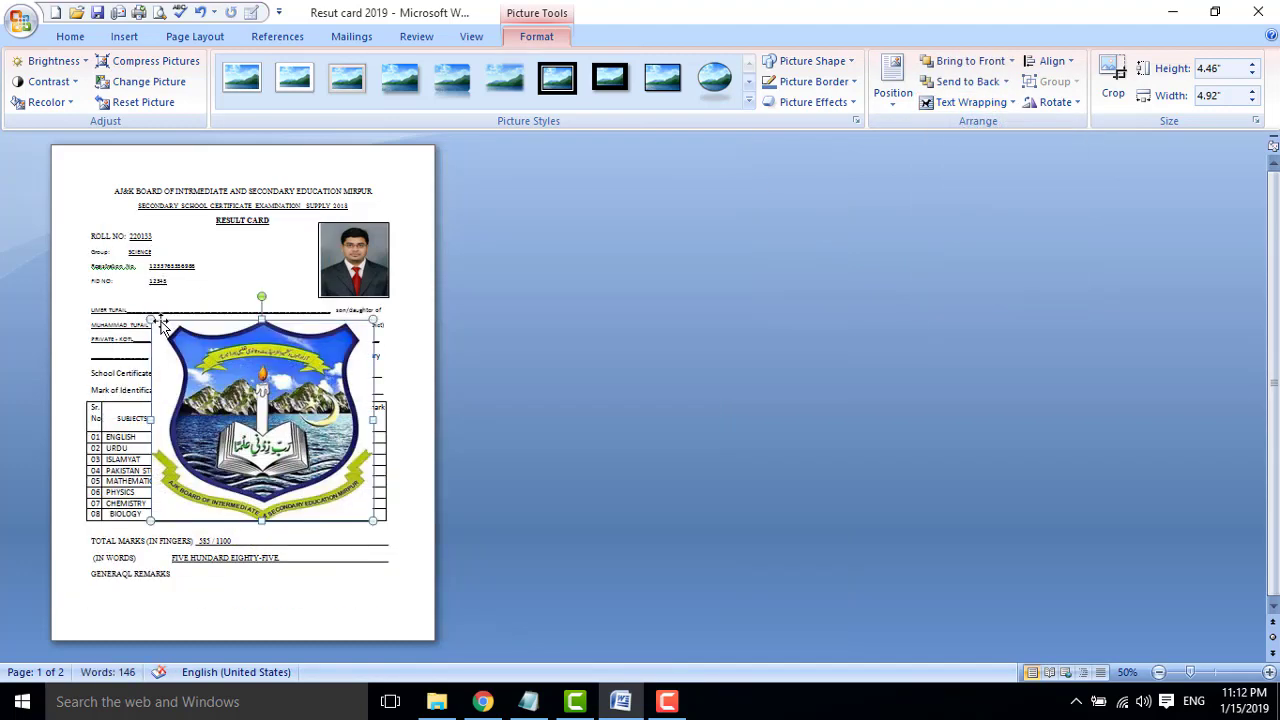
mouse_move(168, 330)
mouse_down()
mouse_move(297, 456)
mouse_move(268, 406)
mouse_up()
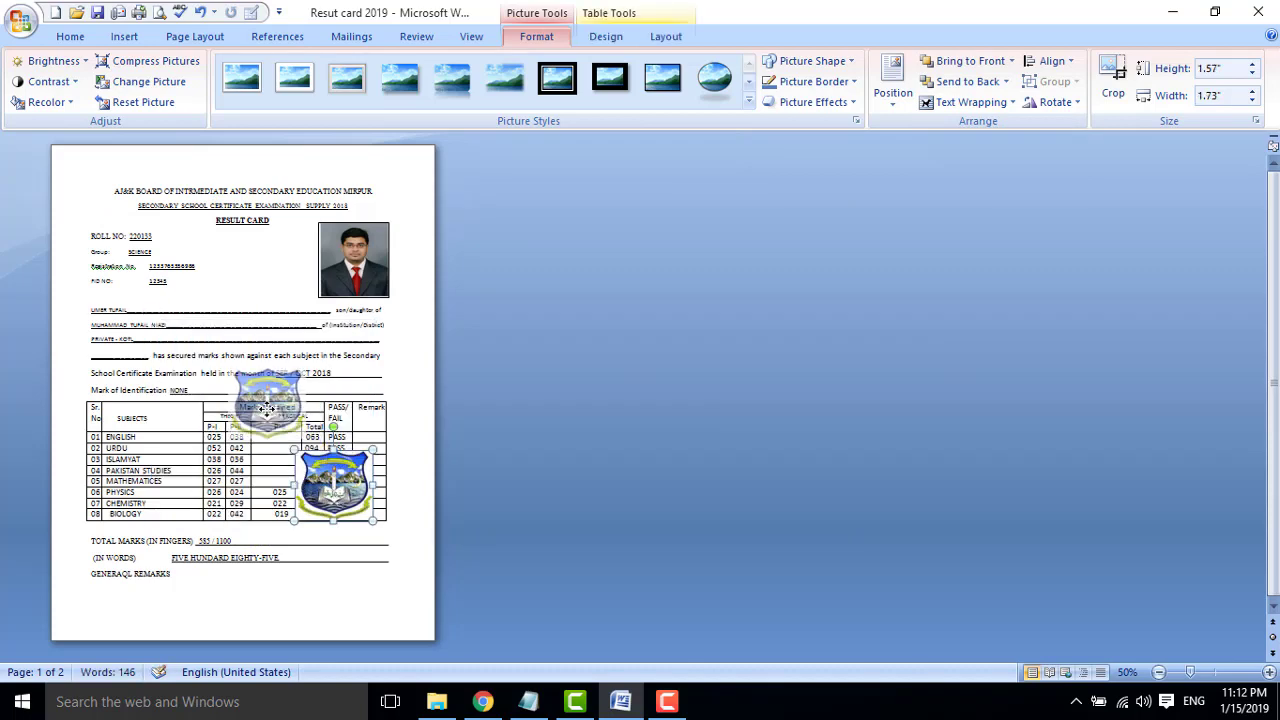
mouse_move(306, 368)
mouse_down()
mouse_move(281, 395)
mouse_move(250, 268)
mouse_up()
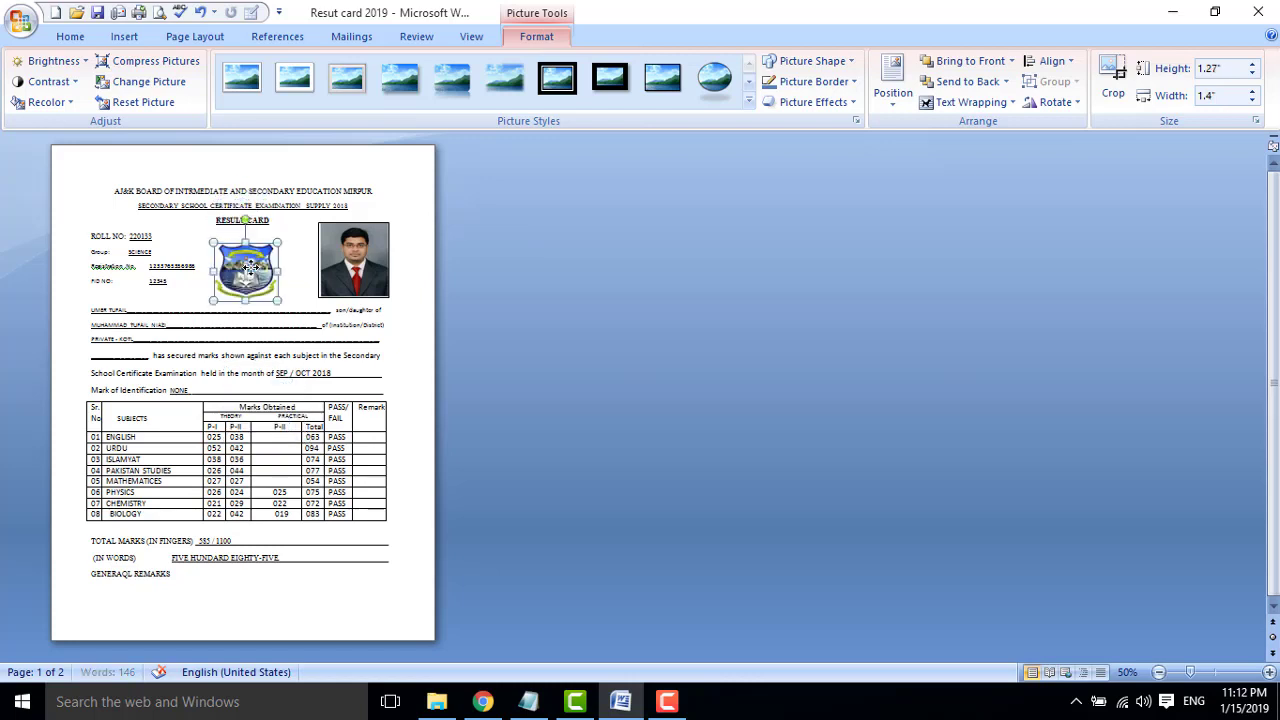
click(1216, 673)
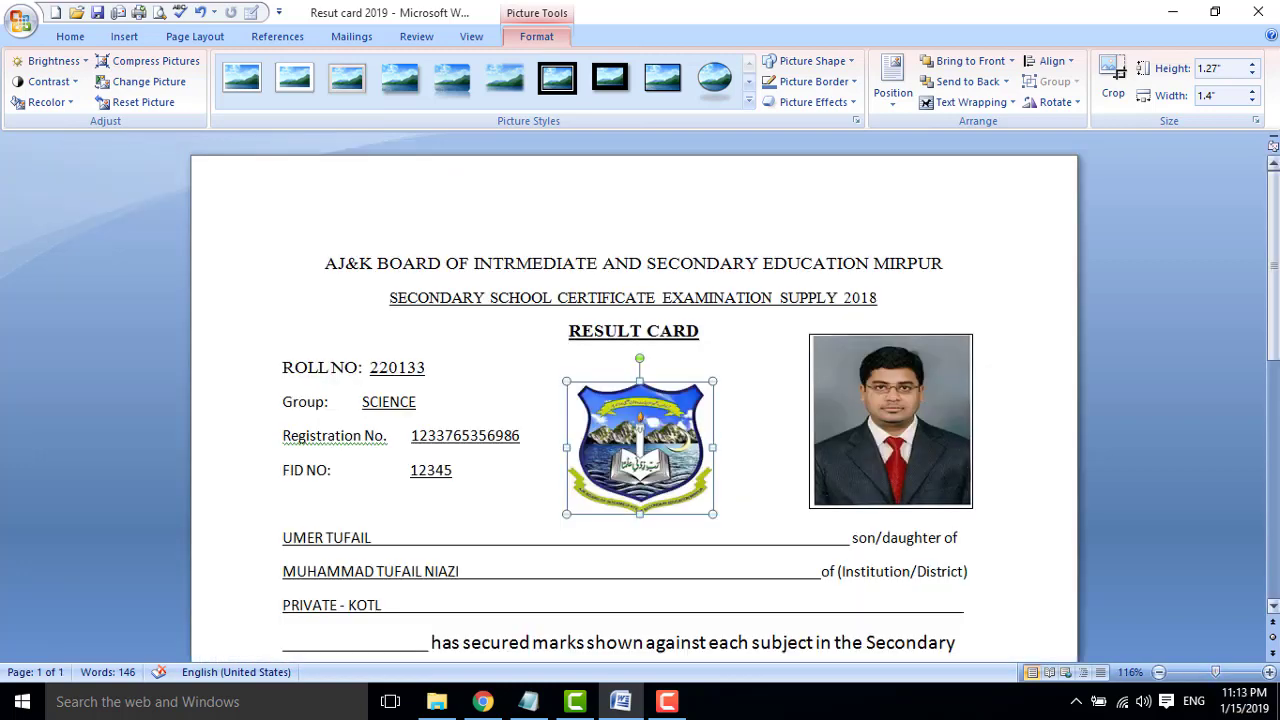
- Reselect the crest logo and bring up its Recolor choices under Picture Tools Format
scroll(703, 396, down, 2)
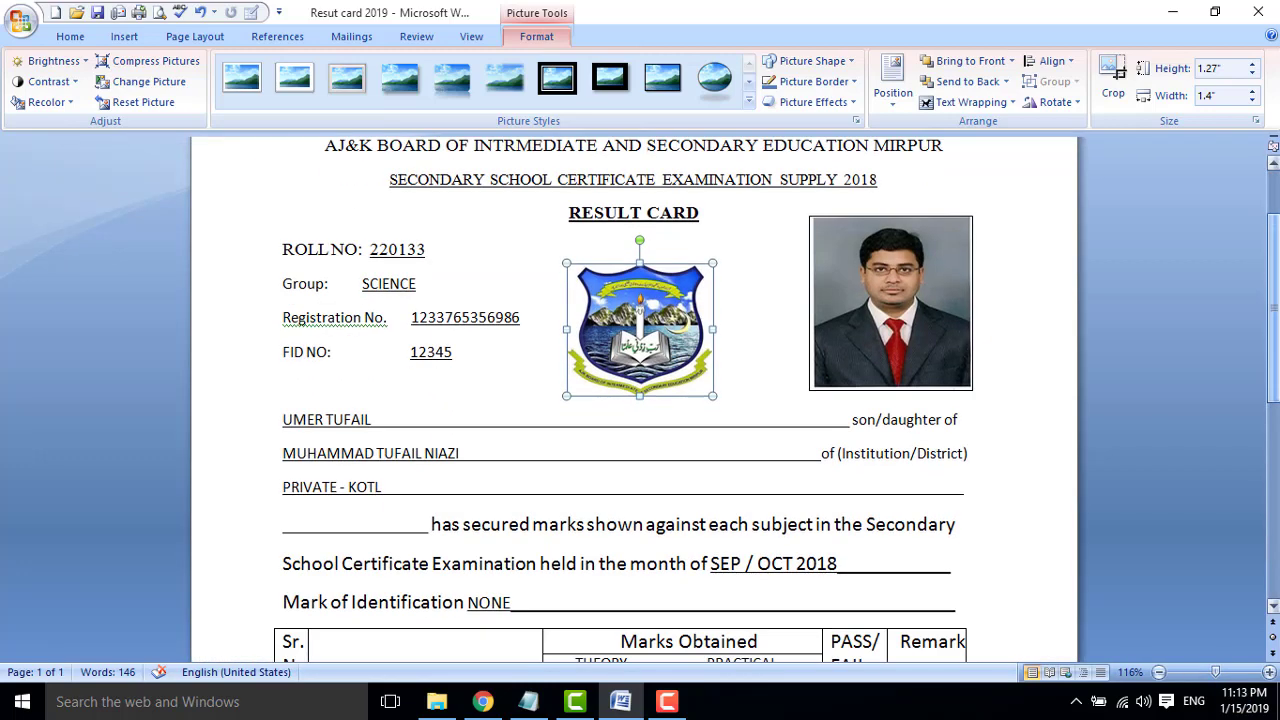
click(740, 434)
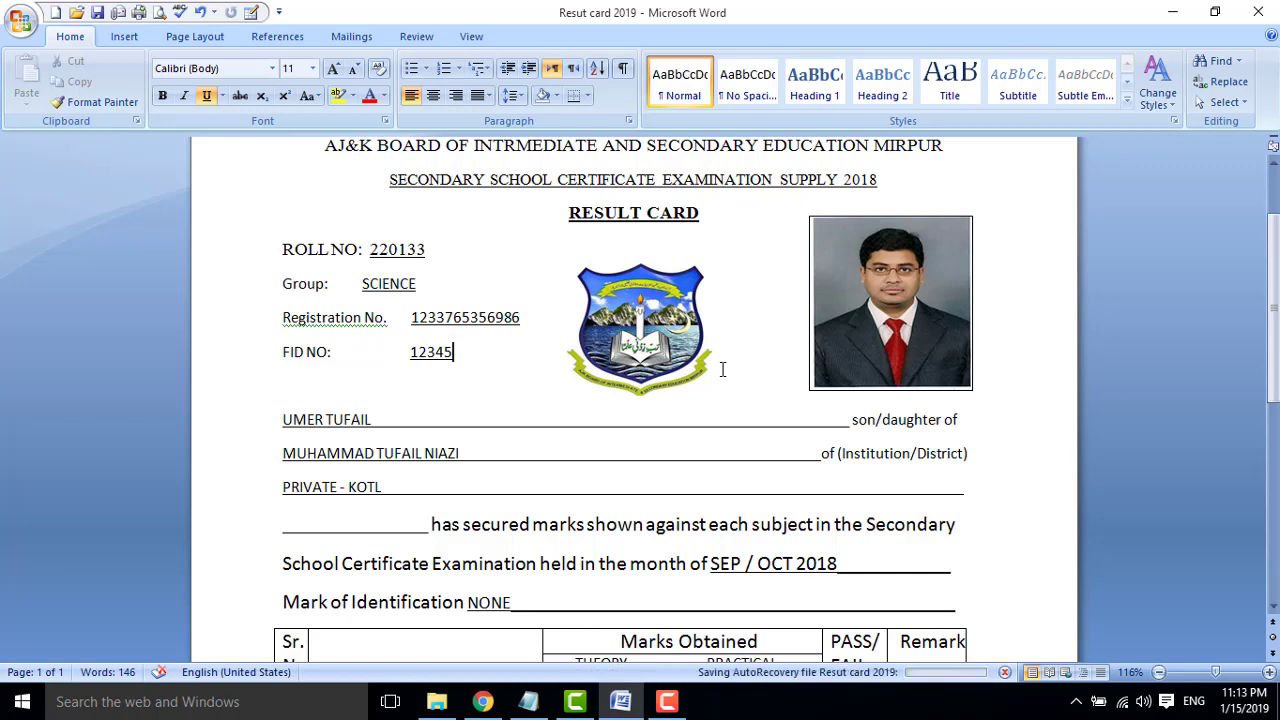
click(585, 332)
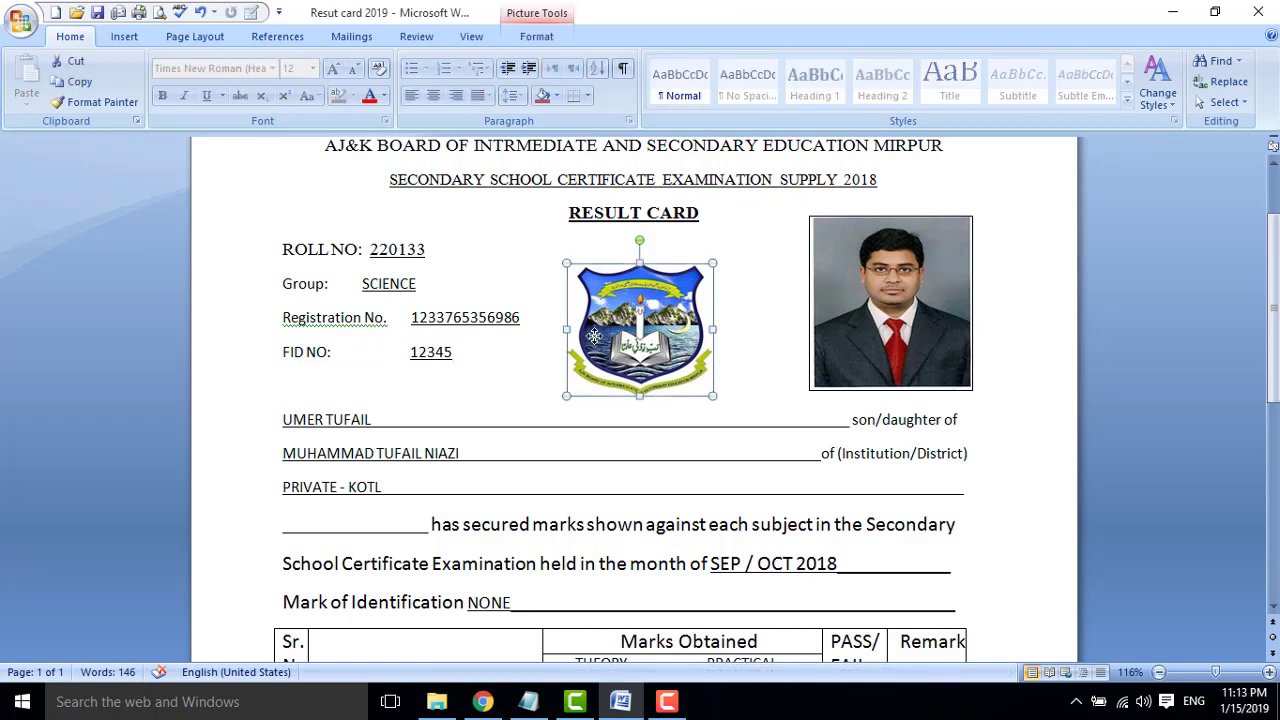
click(533, 40)
click(69, 104)
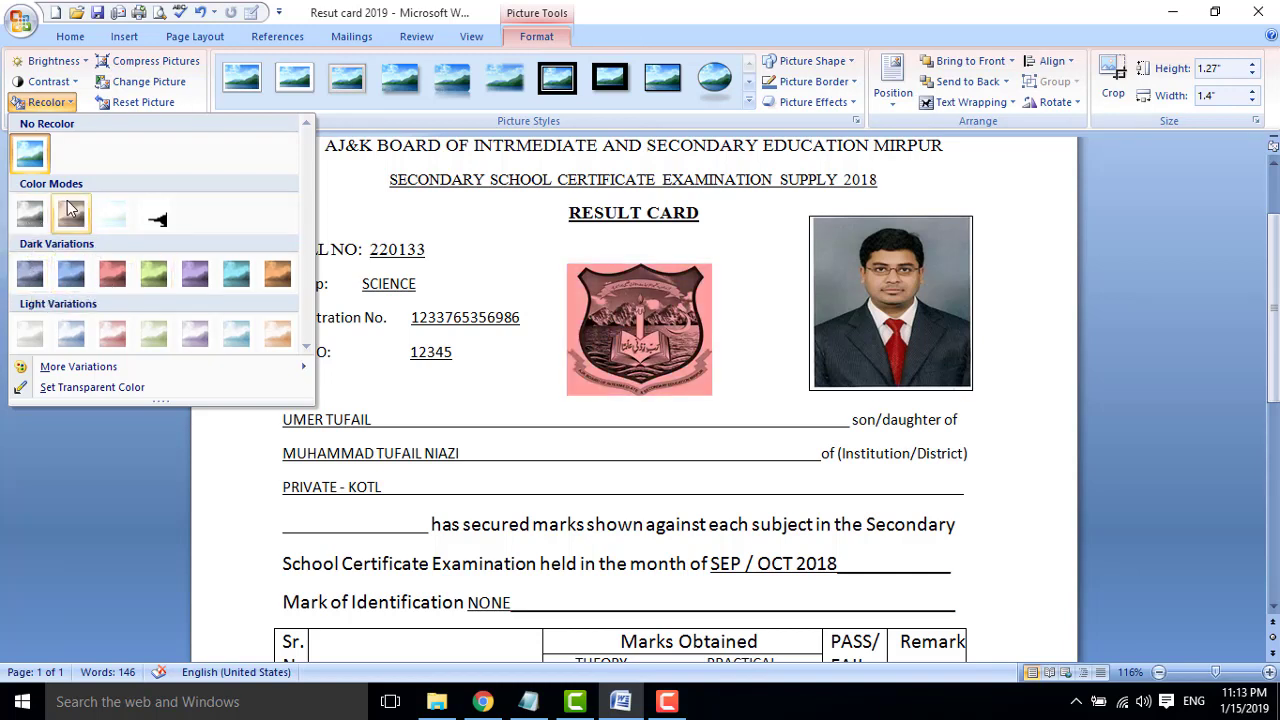
- Recolour the crest logo to Grayscale and deselect it to view the result
click(33, 214)
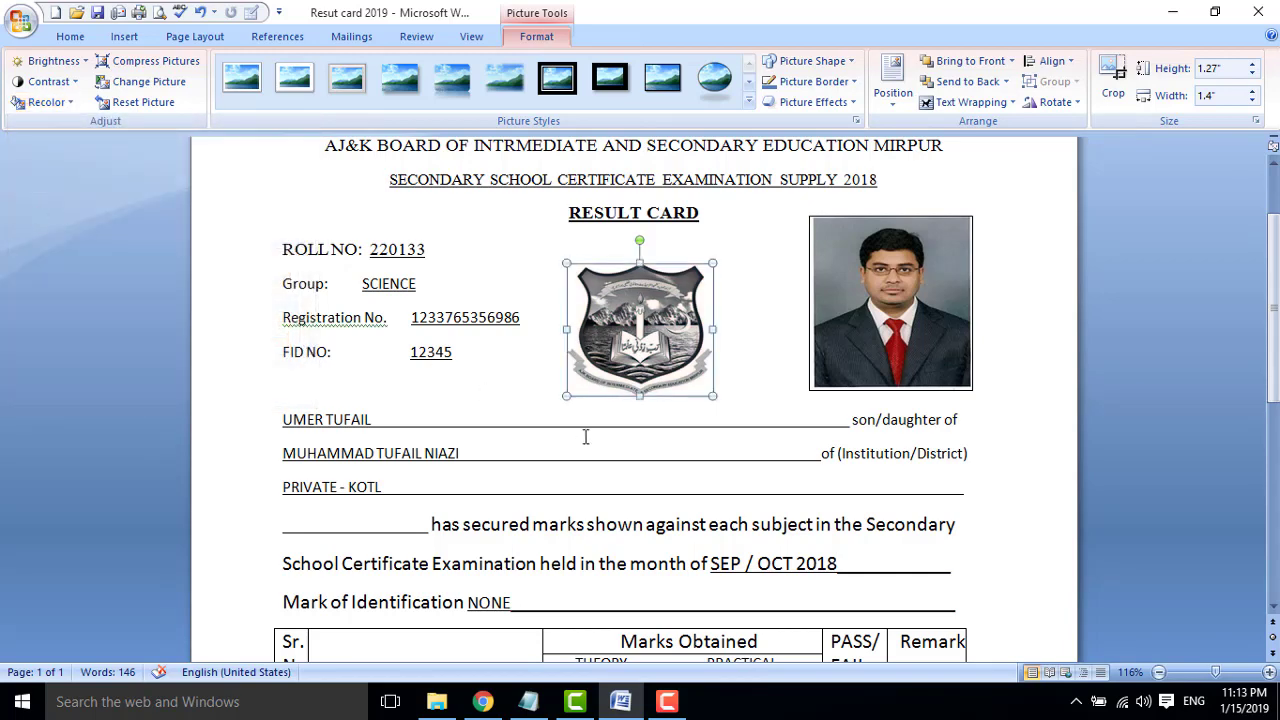
click(636, 462)
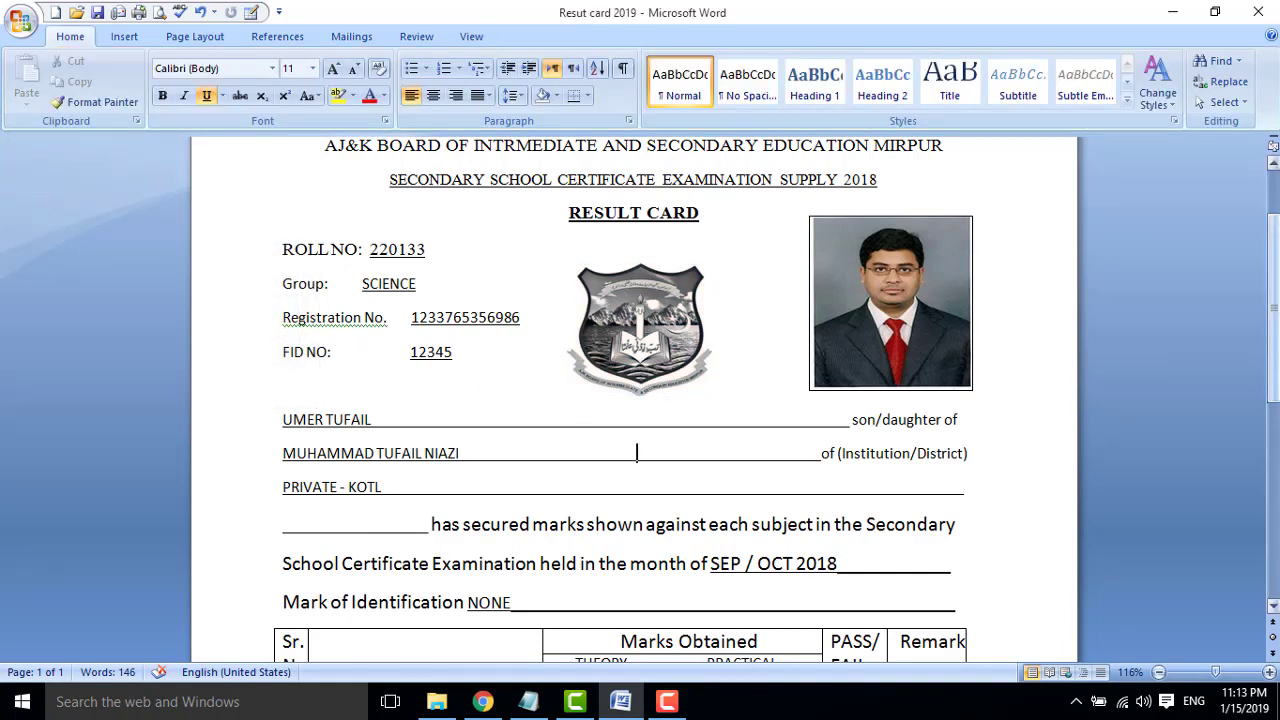
- Review the one-page result card and save it as 'Resut card 2019'
scroll(1273, 300, up, 2)
scroll(634, 400, down, 2)
scroll(634, 400, down, 3)
scroll(634, 400, down, 1)
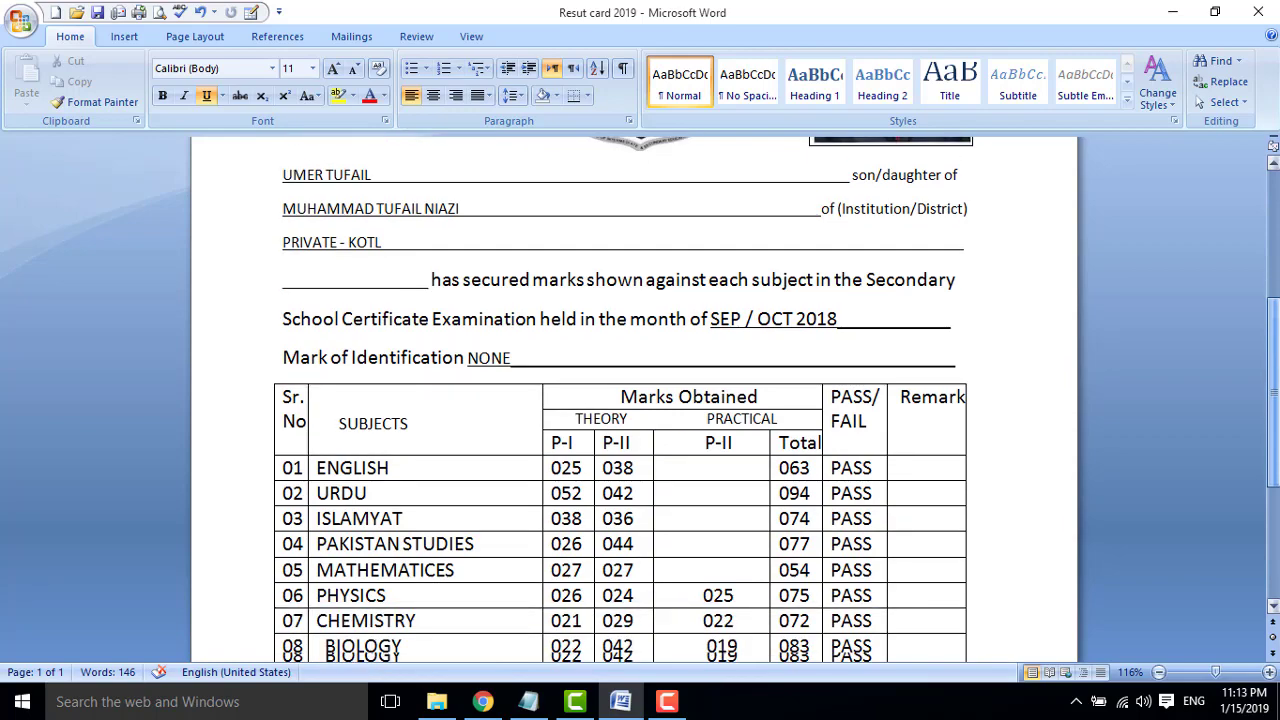
scroll(634, 400, down, 2)
scroll(940, 220, up, 4)
scroll(940, 220, up, 1)
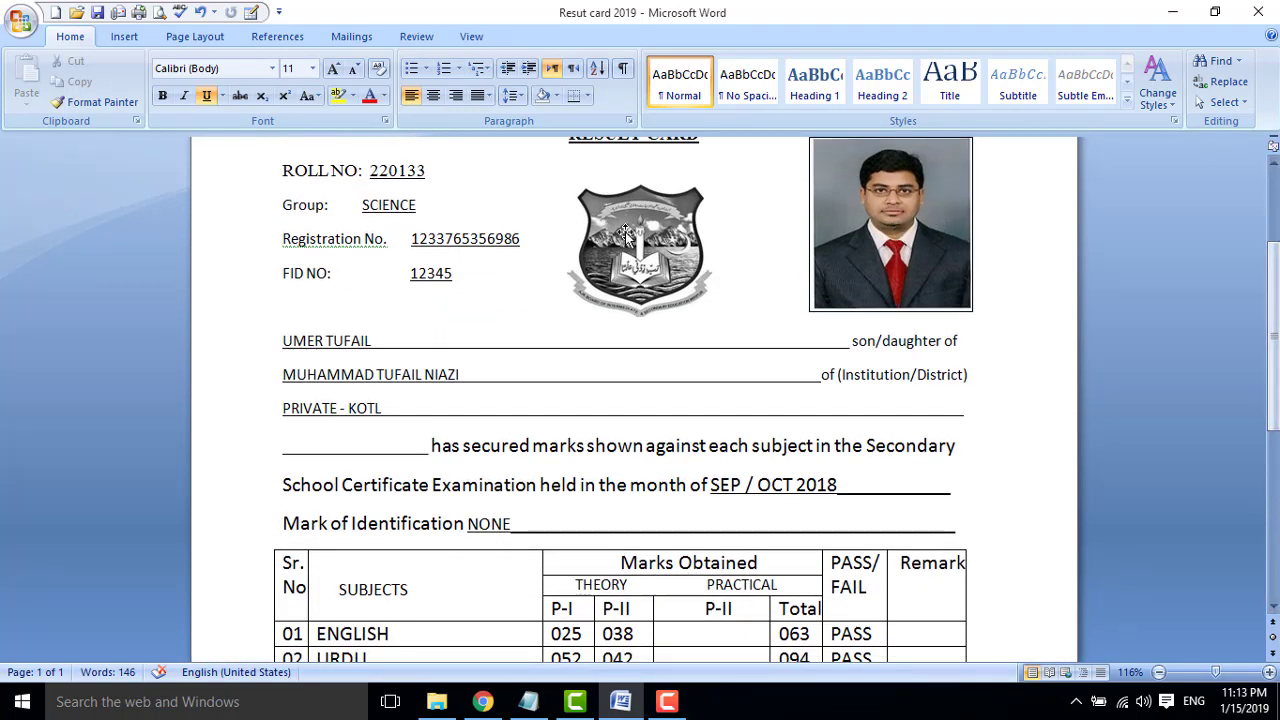
key(ctrl+s)
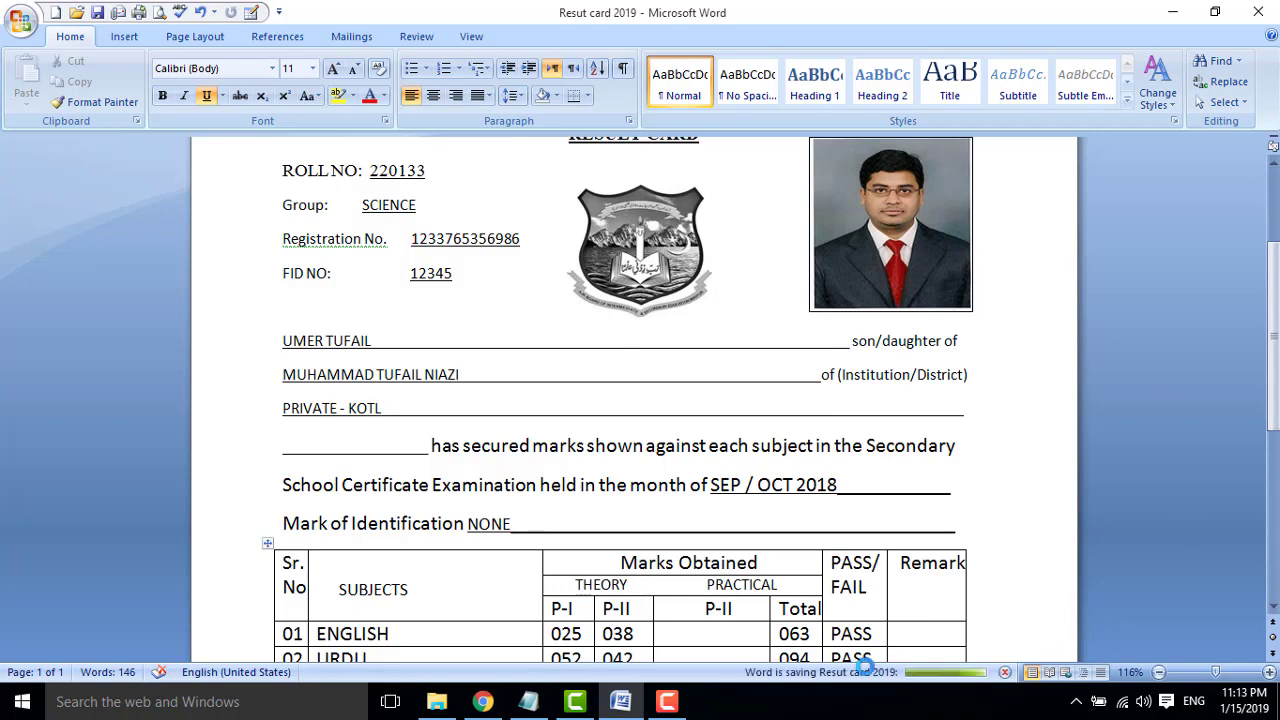
key(F12)
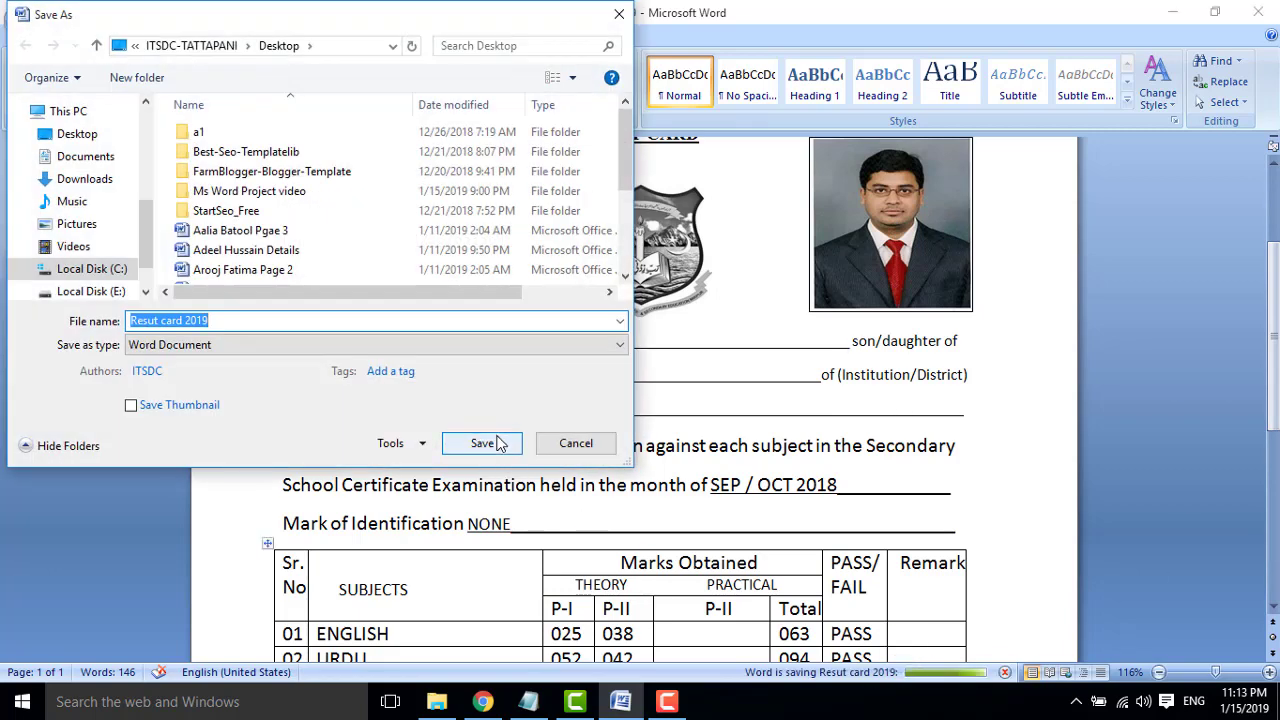
click(500, 446)
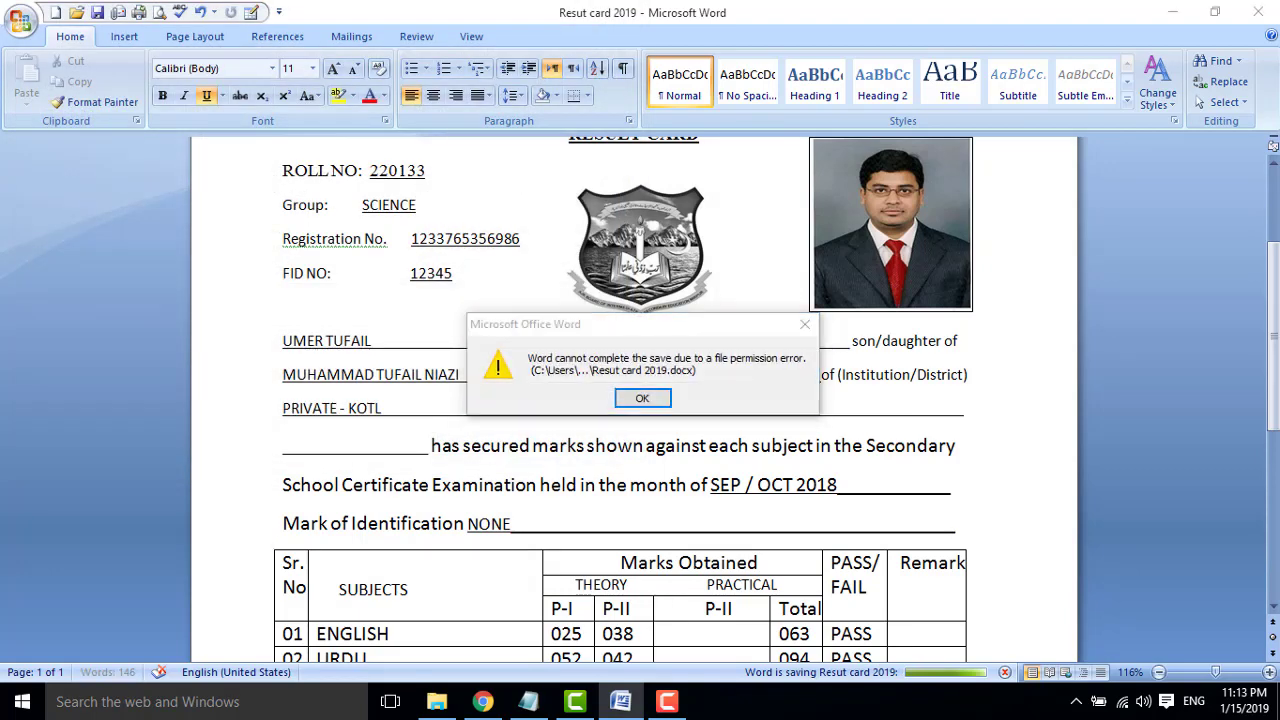
click(805, 324)
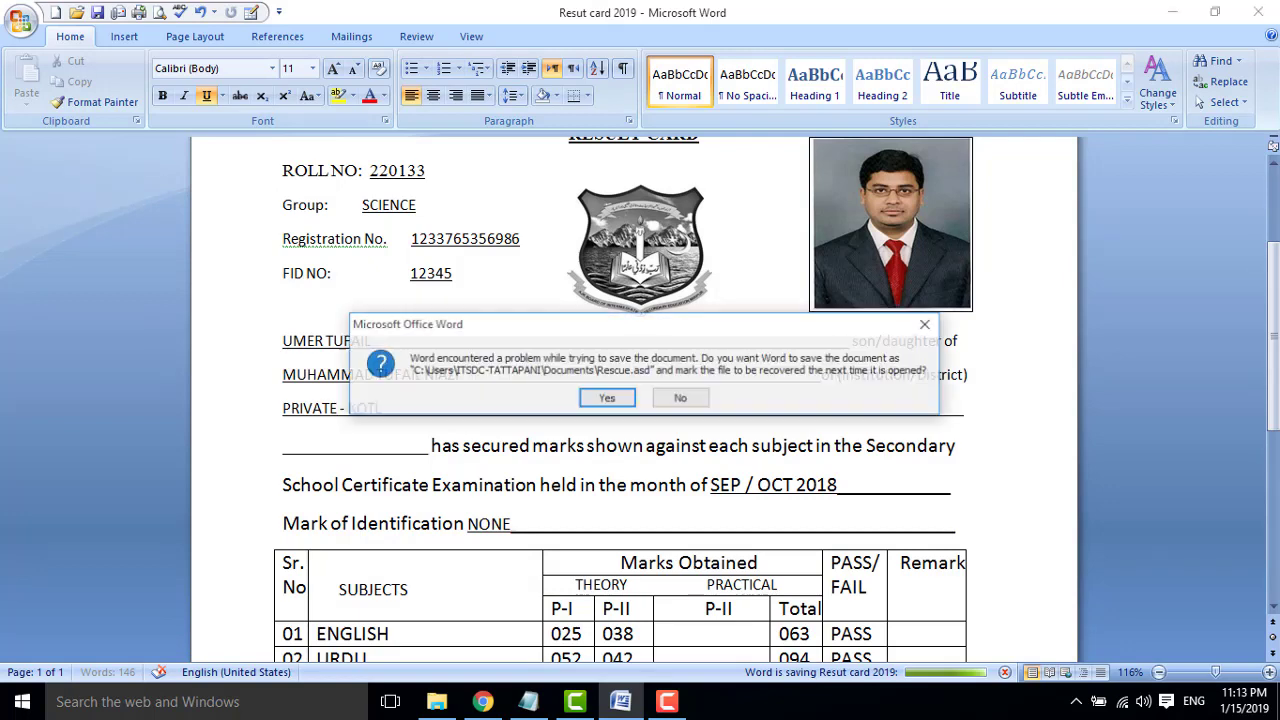
- Decline the rescue copy and delete the existing framed passport photo
click(680, 398)
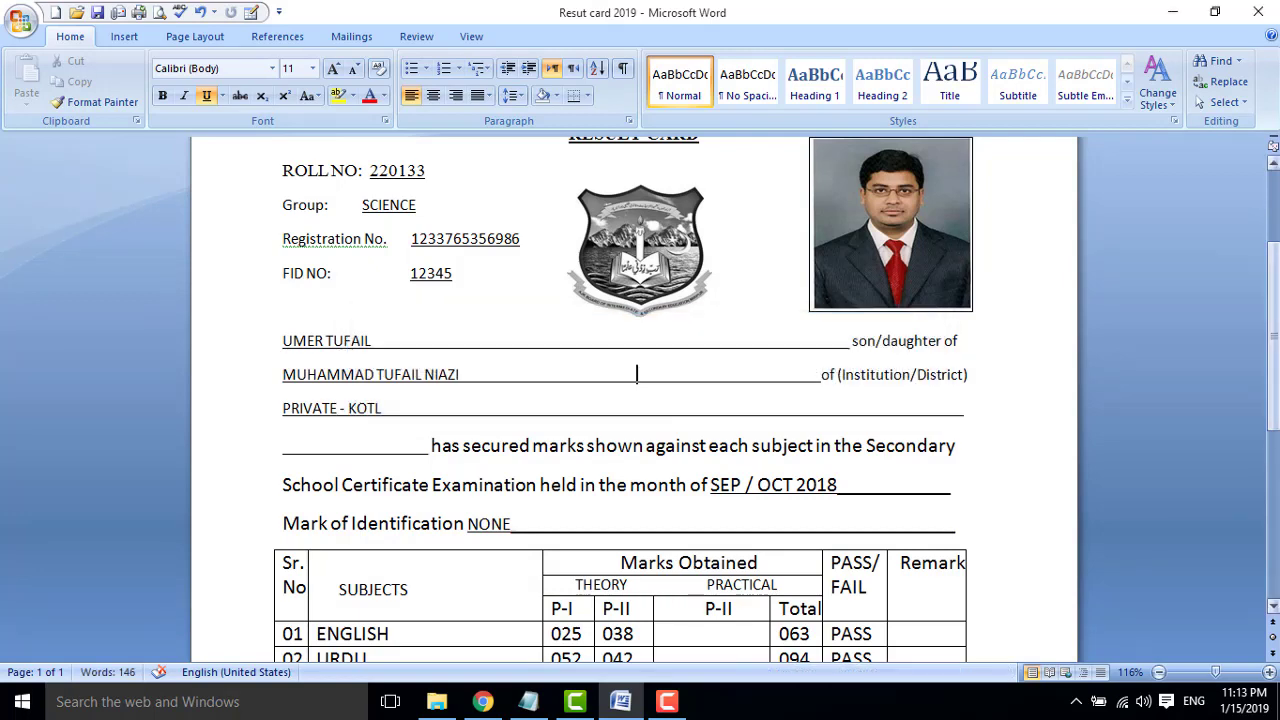
scroll(1276, 265, up, 1)
scroll(1276, 265, up, 2)
click(892, 403)
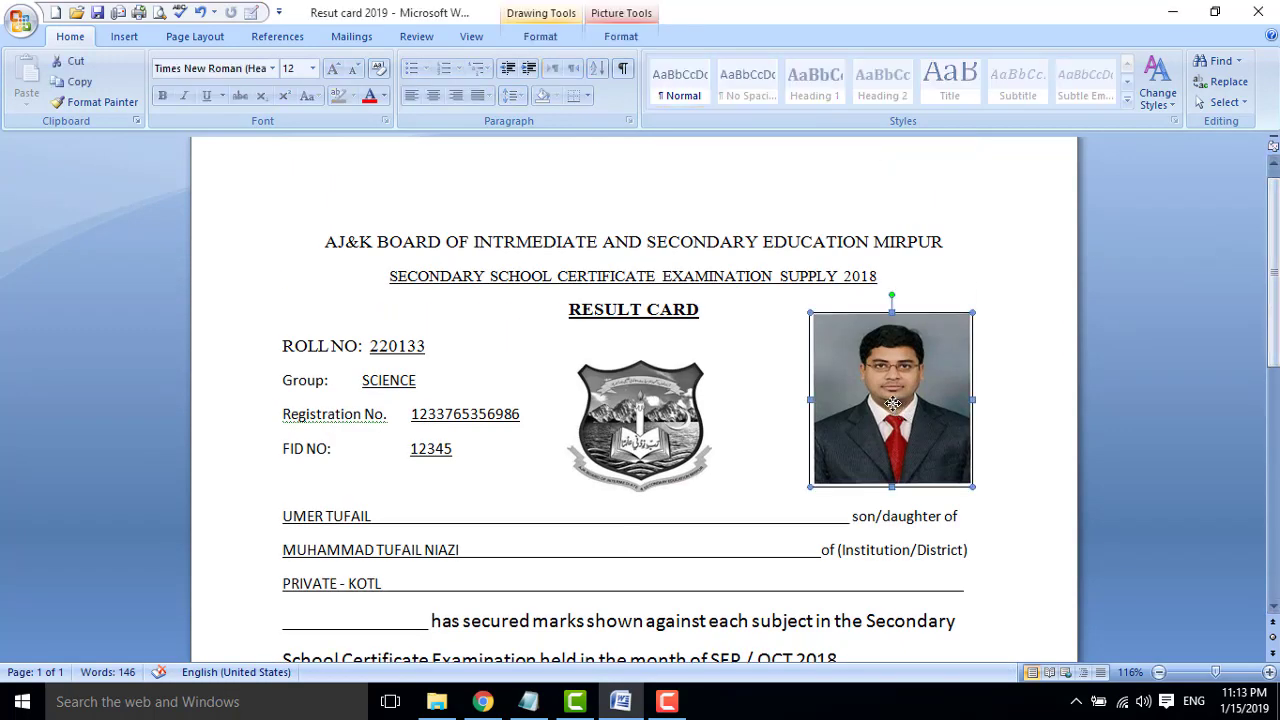
key(Delete)
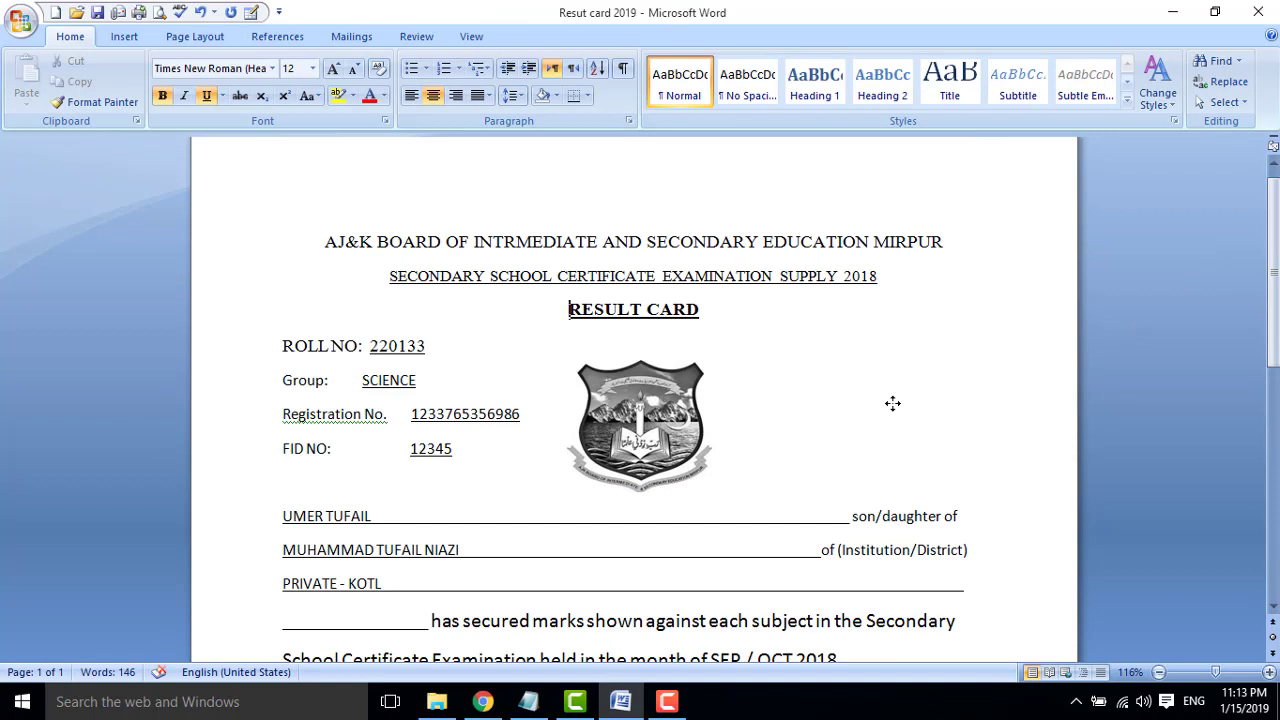
- Insert the 'pic' JPG from the Desktop into the result card
click(124, 36)
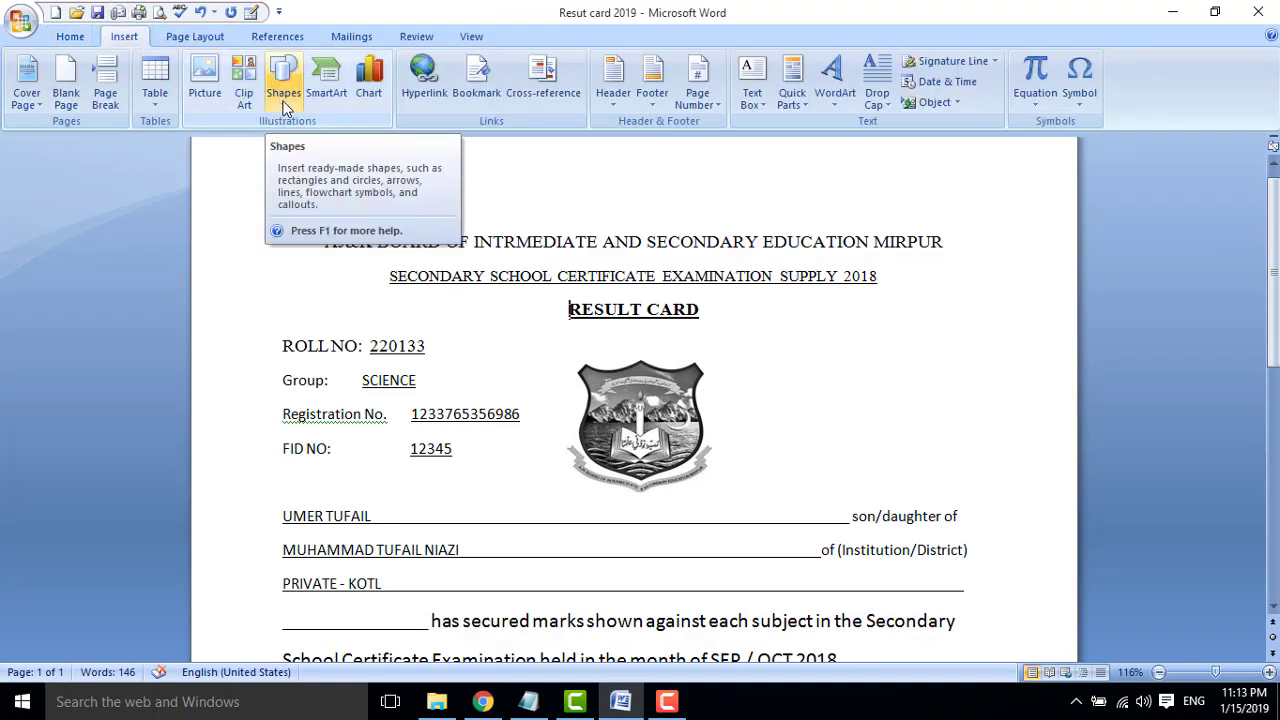
click(205, 92)
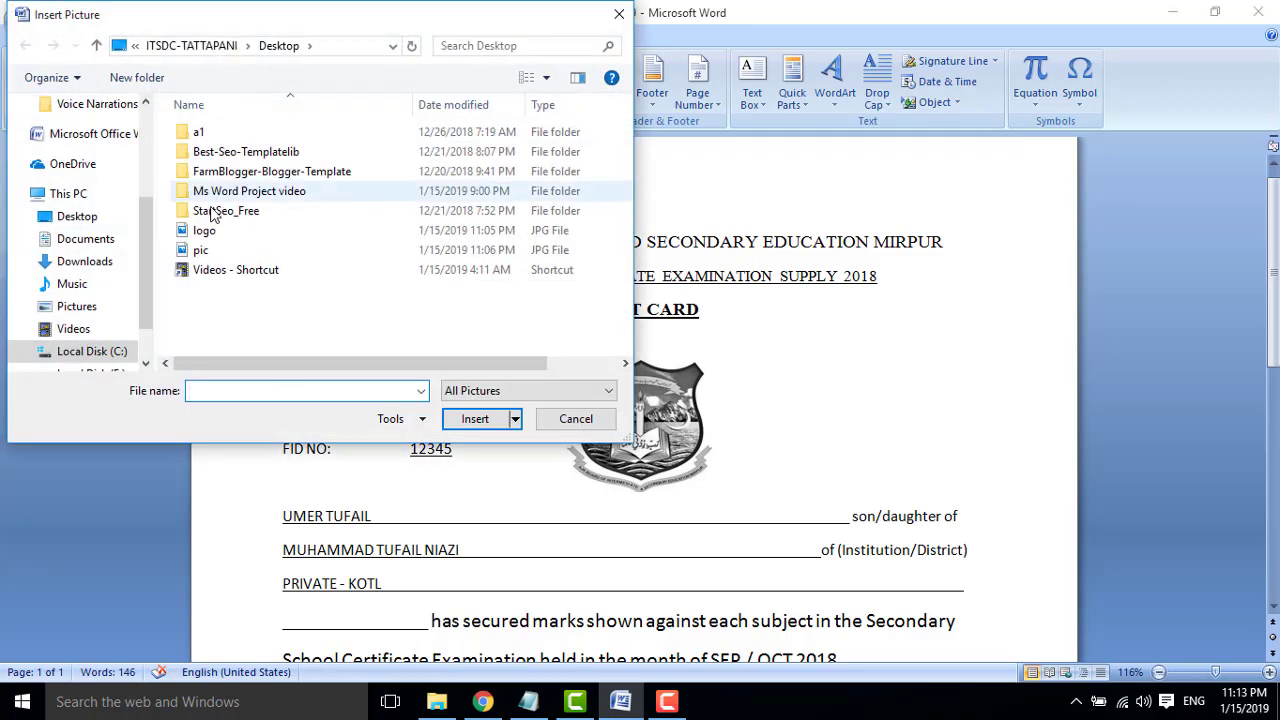
click(203, 250)
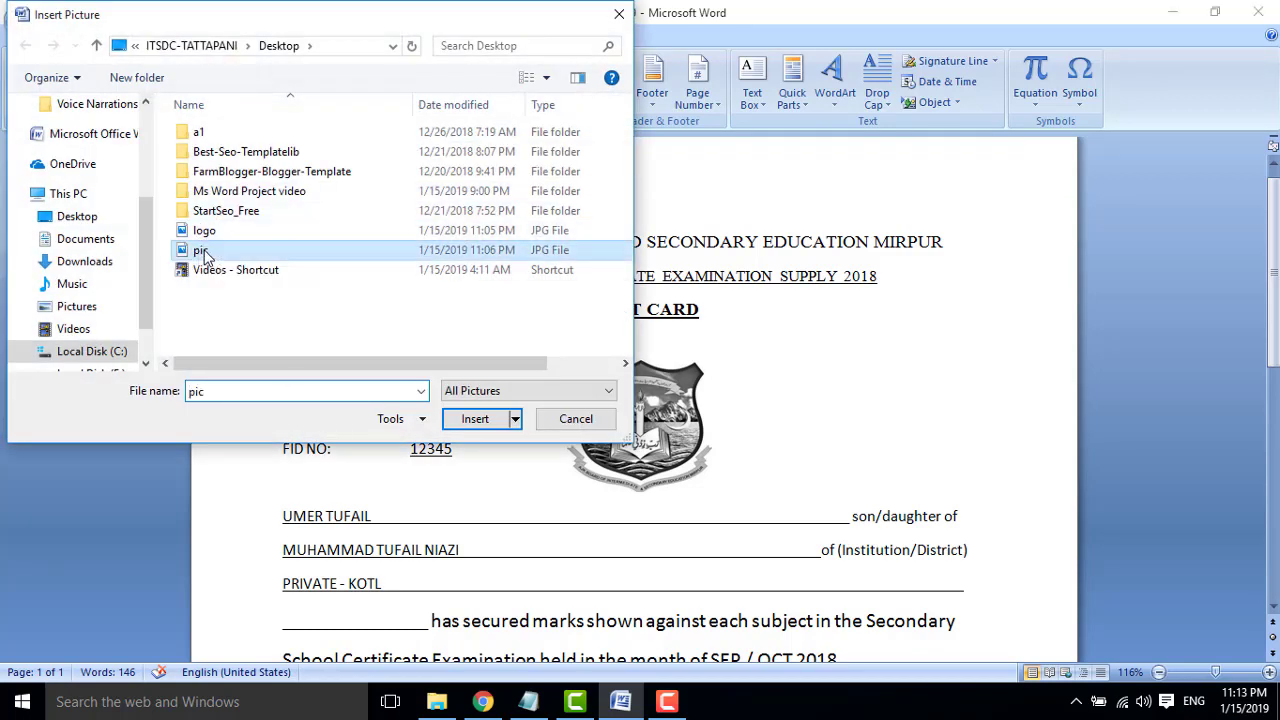
click(475, 418)
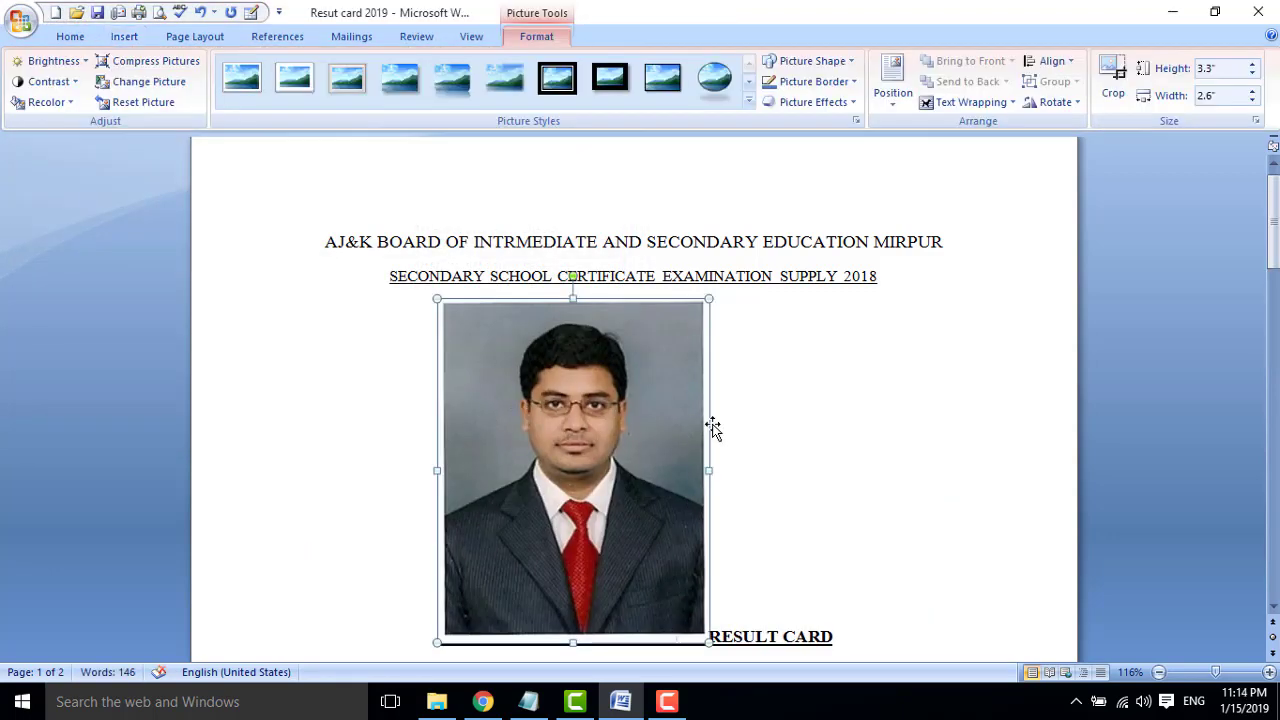
- Zoom out to 42% and set the photo's text wrapping to In Front of Text
click(1186, 673)
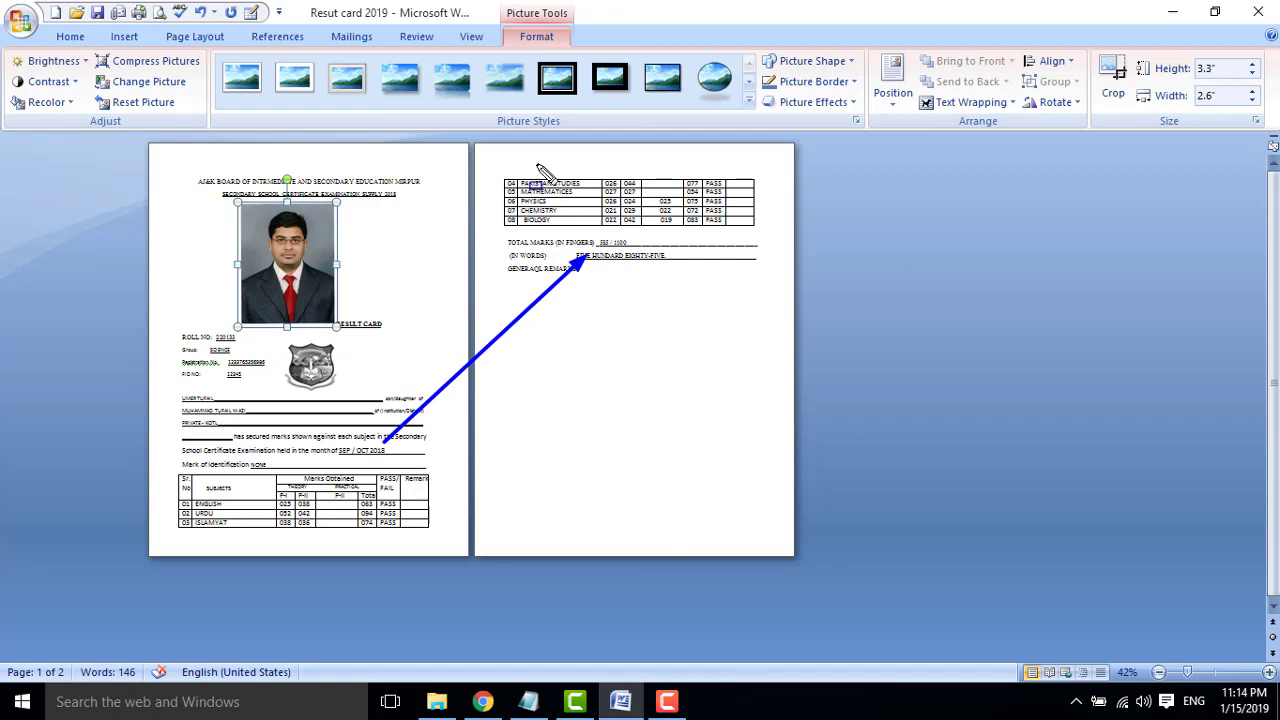
drag(493, 163, 769, 288)
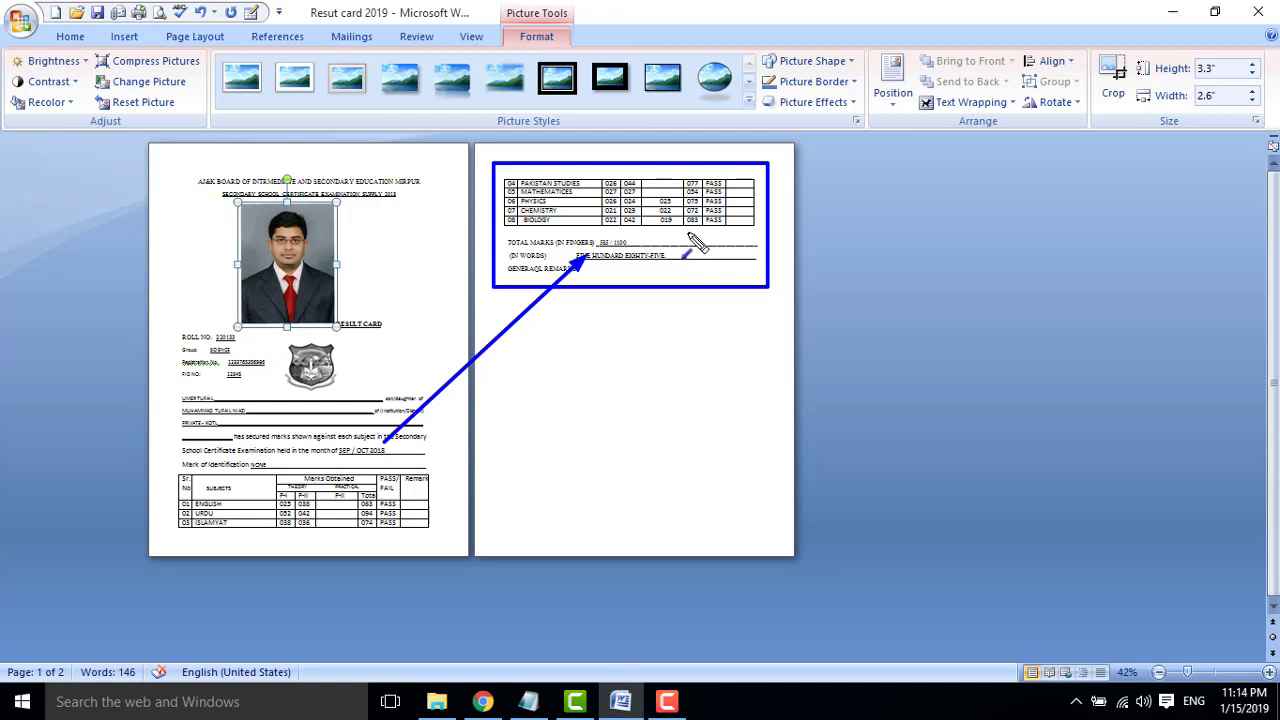
drag(530, 251, 350, 425)
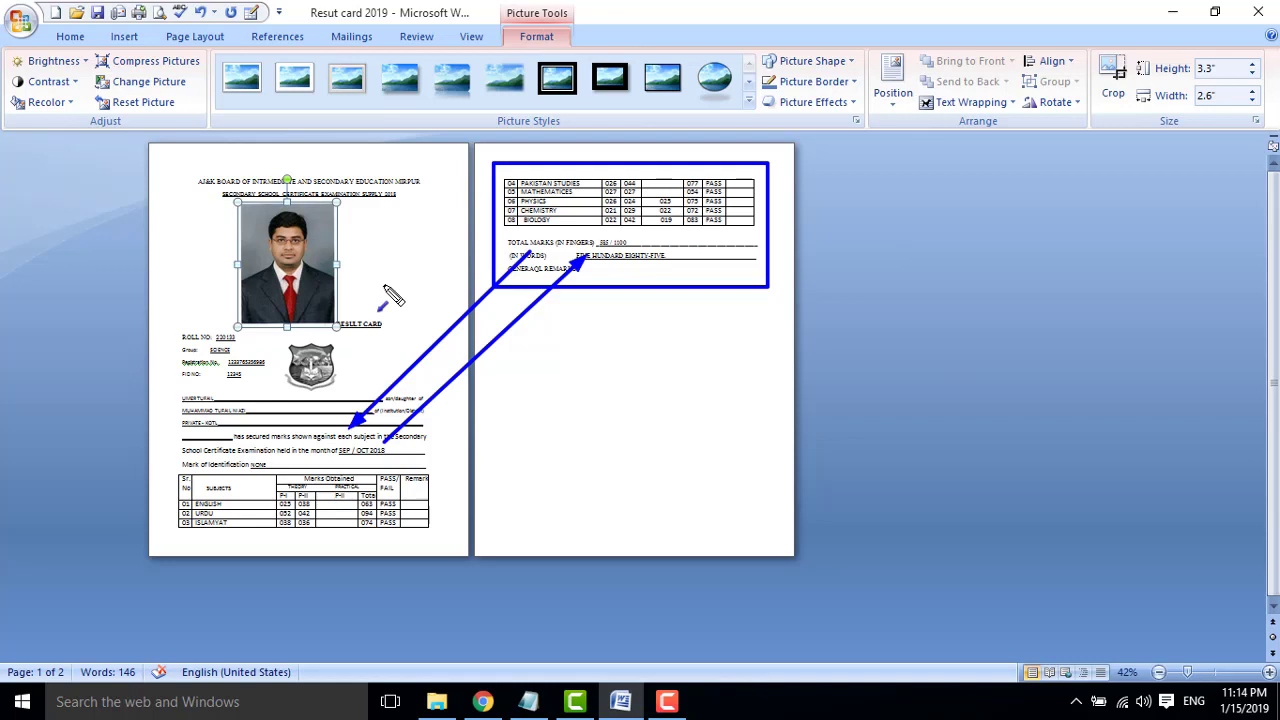
drag(219, 183, 364, 340)
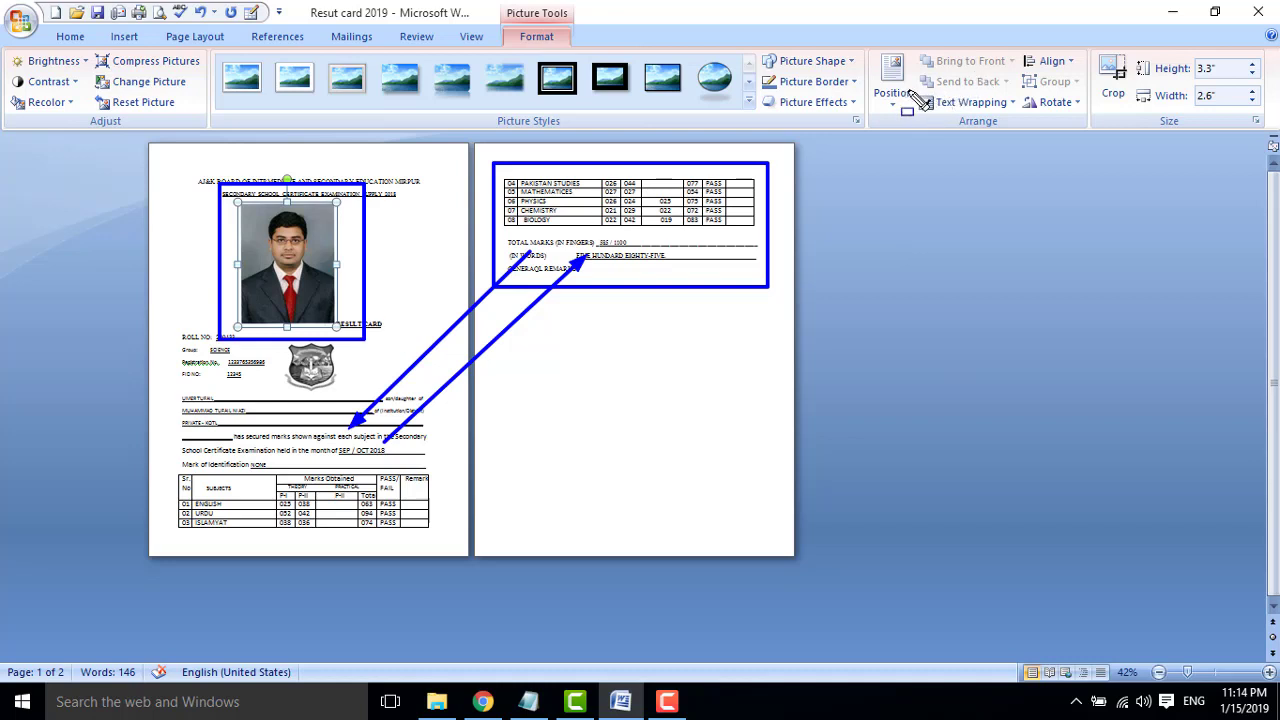
drag(905, 89, 1015, 119)
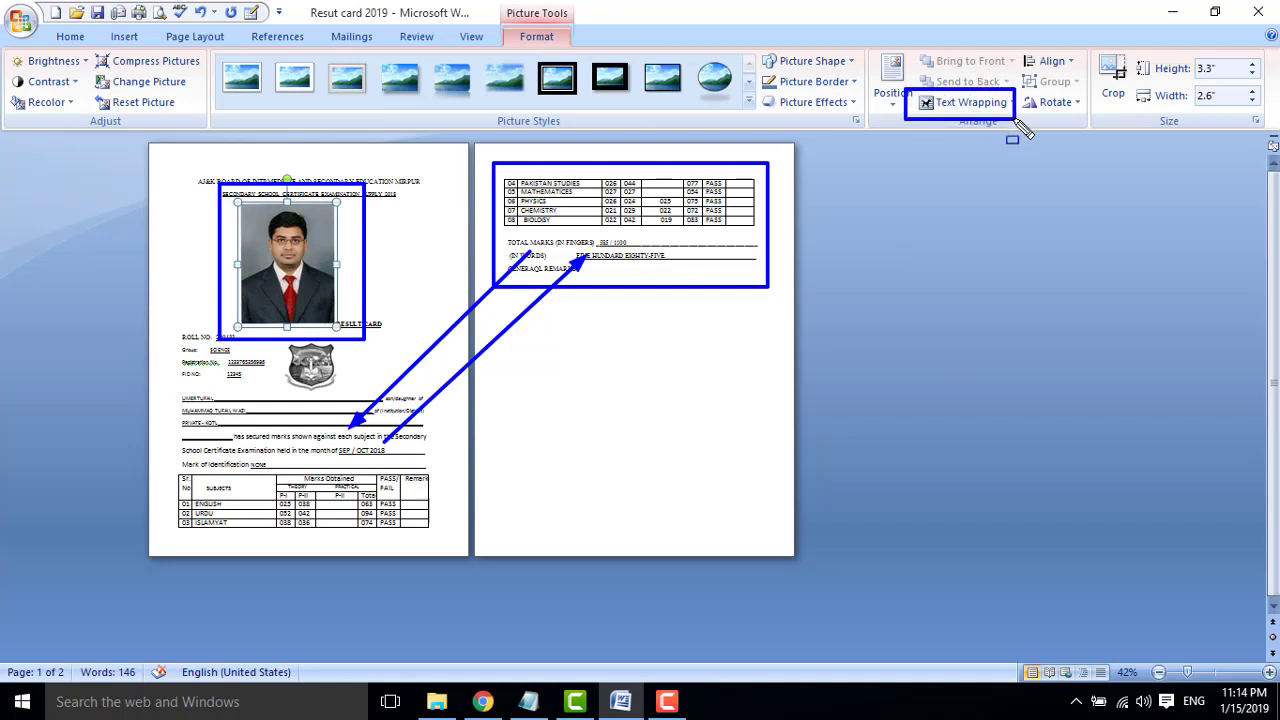
click(975, 103)
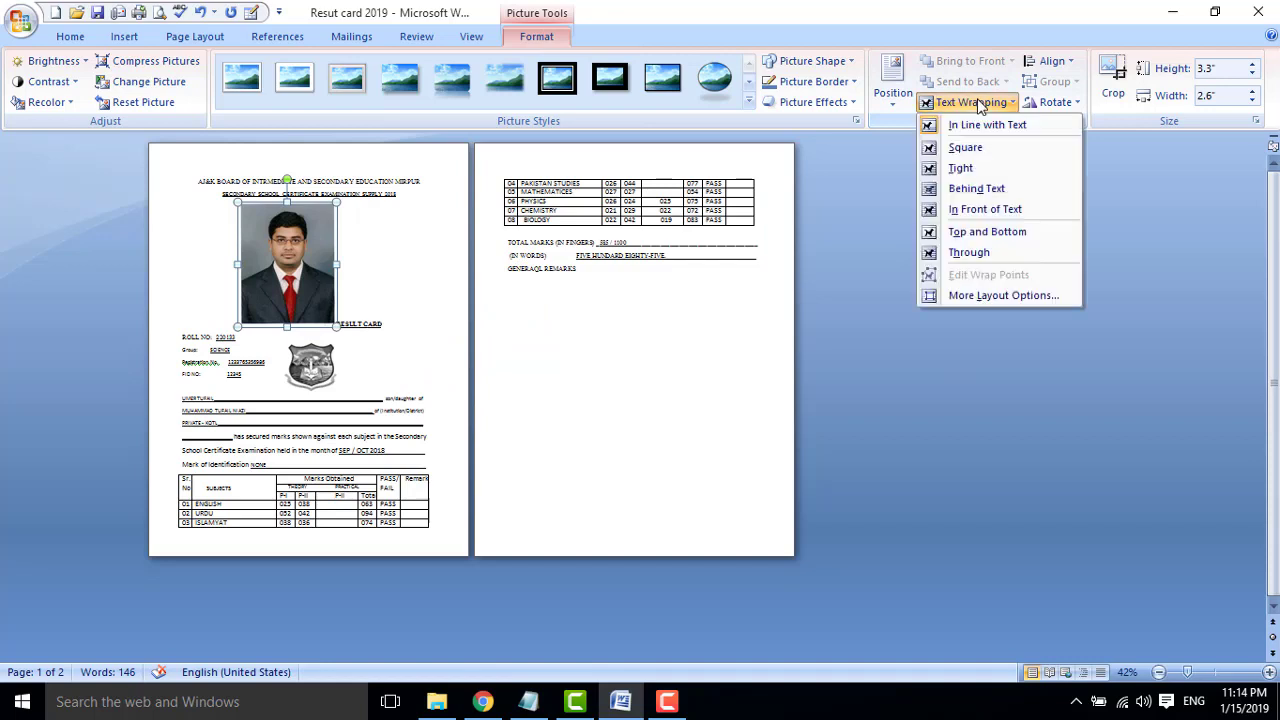
click(983, 212)
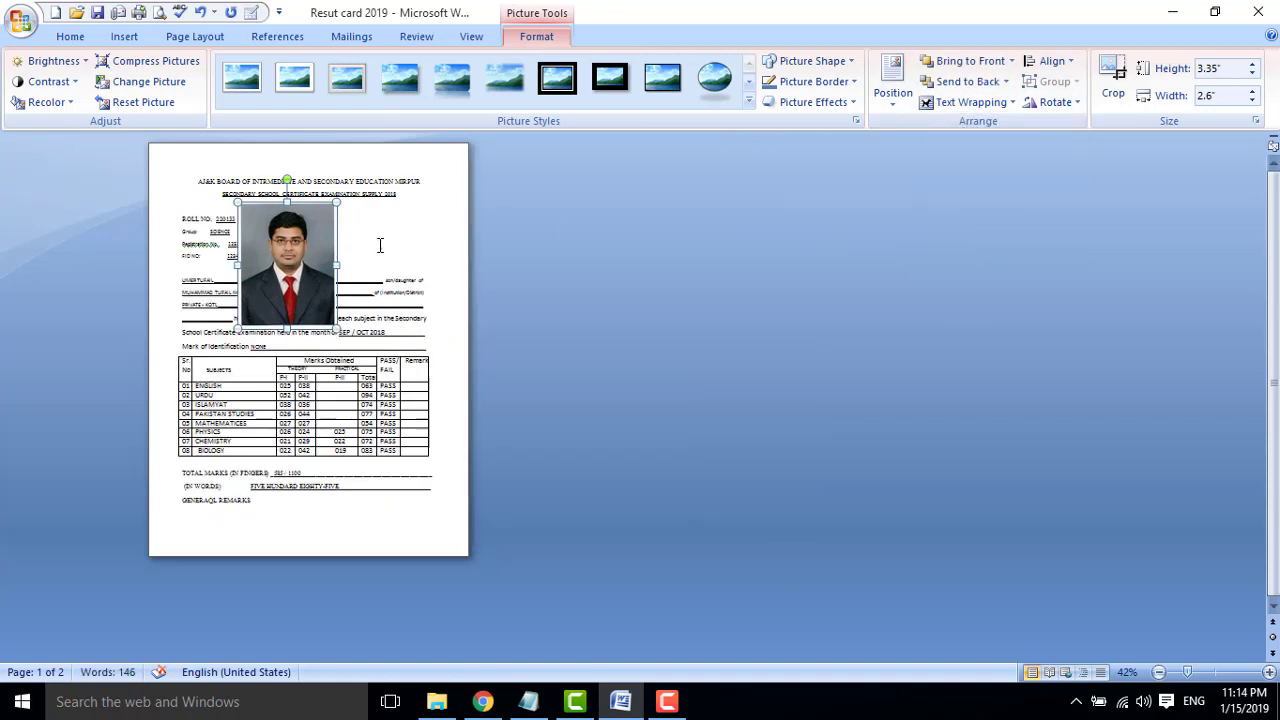
- Move the photo beside the logo at top right and resize it to 1.77" by 1.49"
mouse_move(290, 255)
mouse_down()
mouse_move(371, 324)
mouse_move(374, 309)
mouse_up()
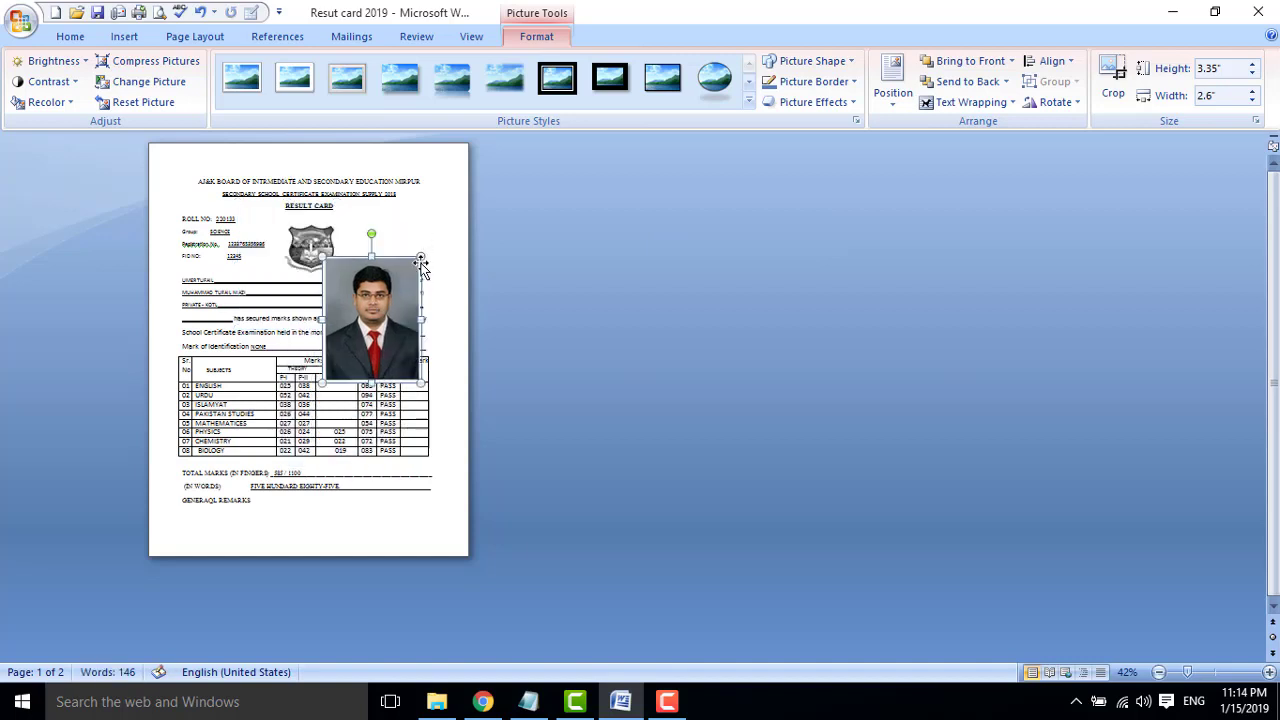
mouse_move(423, 255)
mouse_down()
mouse_move(385, 302)
mouse_move(404, 241)
mouse_move(402, 268)
mouse_up()
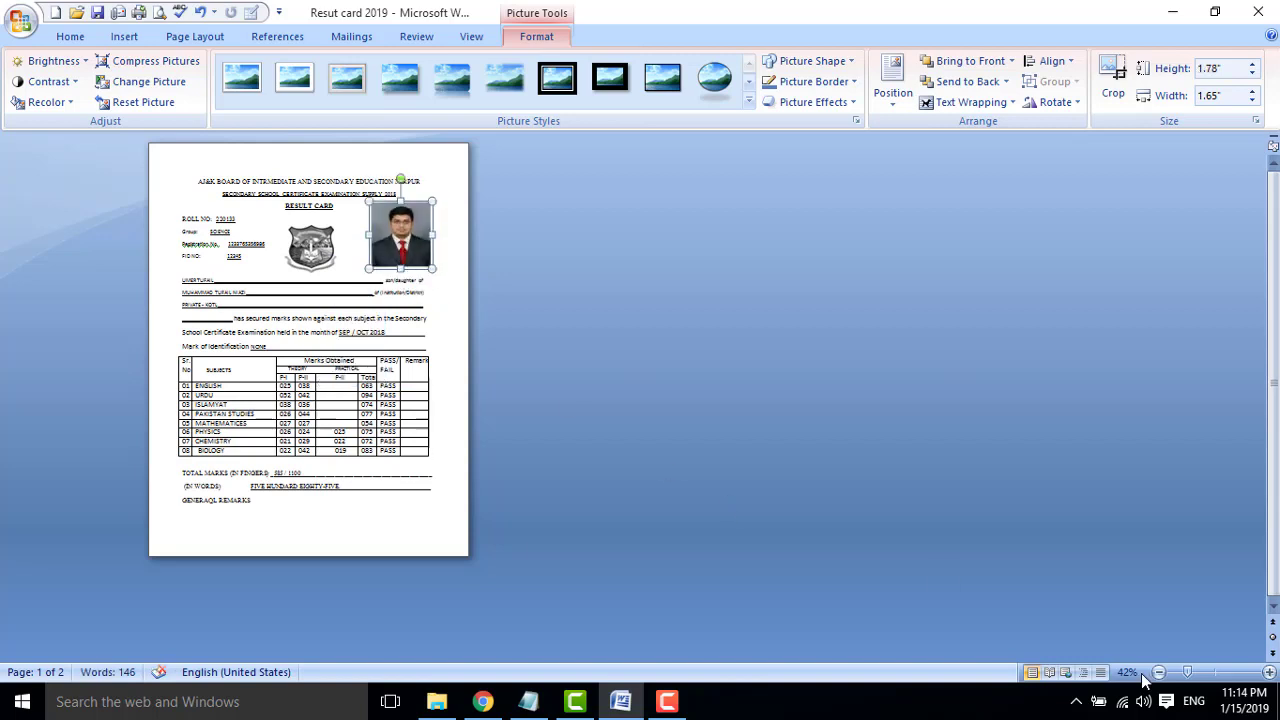
click(1213, 673)
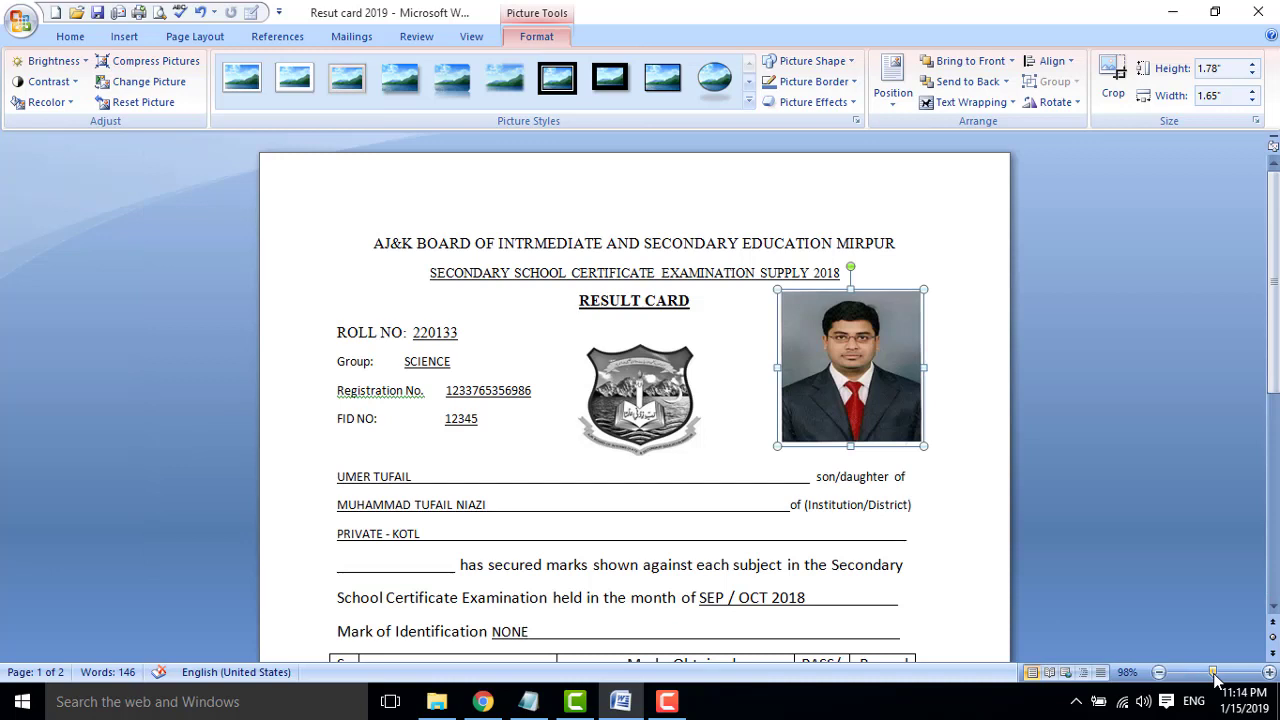
scroll(1273, 345, down, 1)
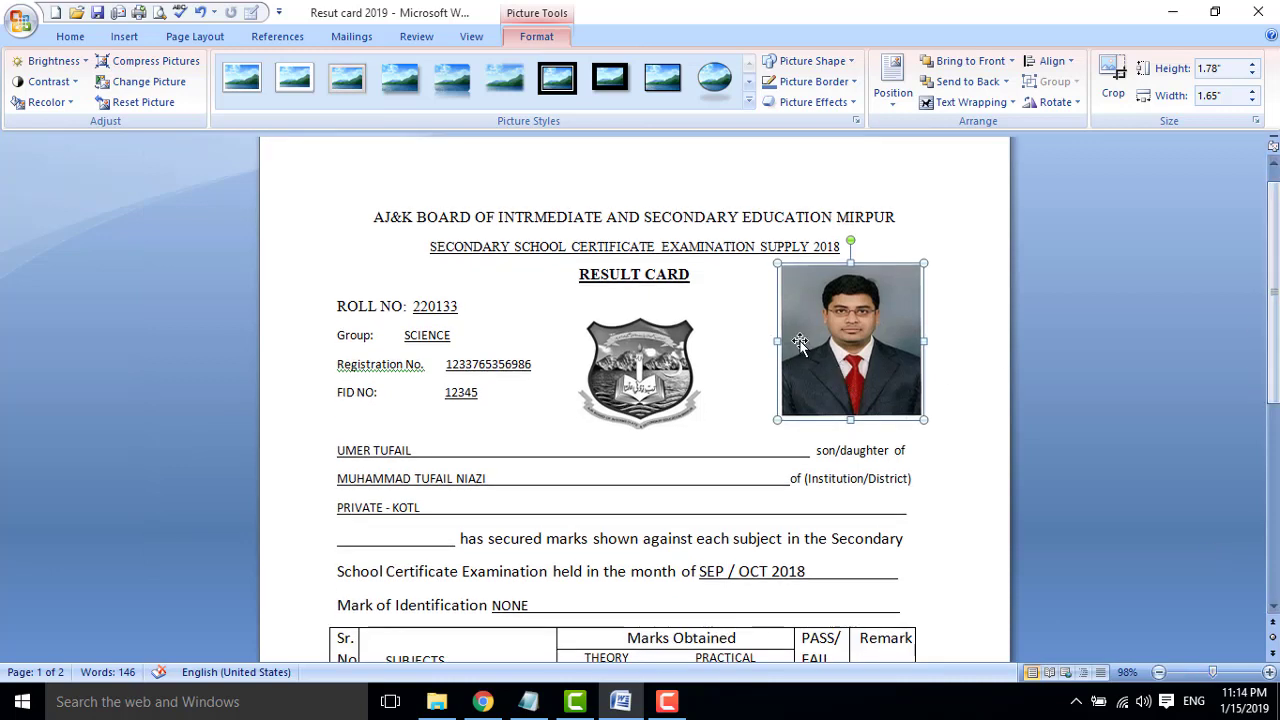
drag(773, 338, 791, 340)
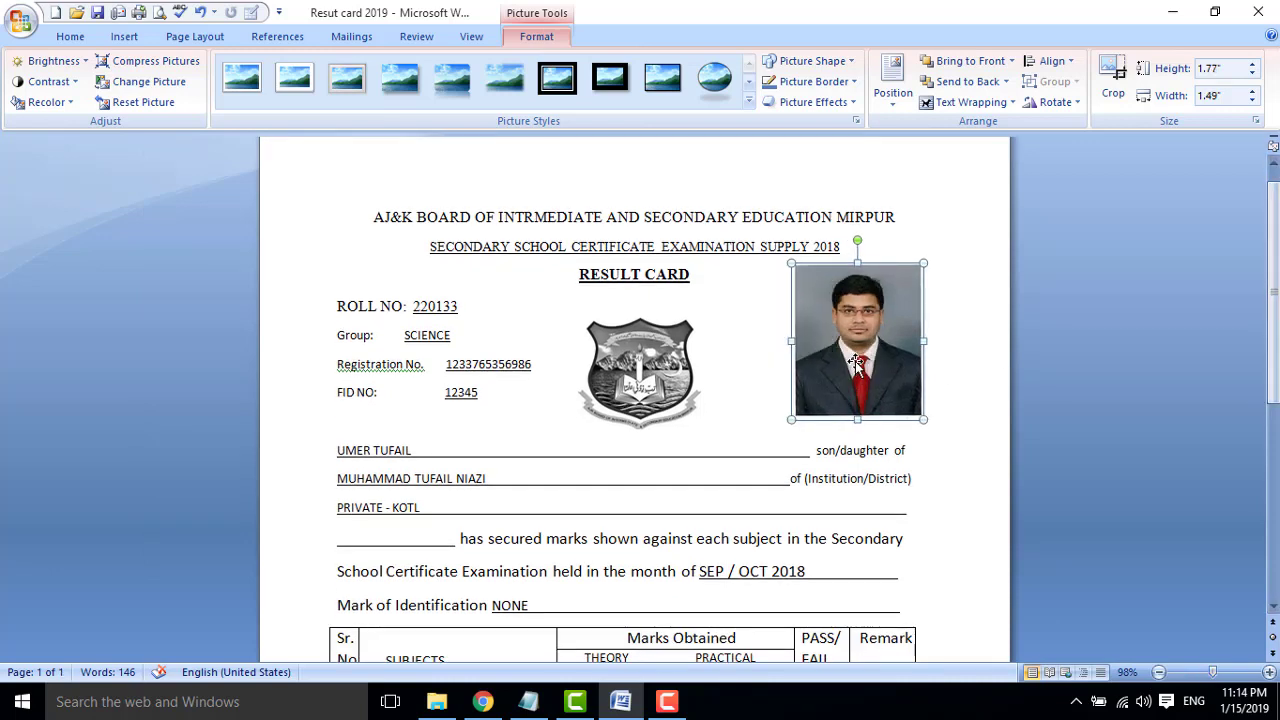
drag(853, 372, 854, 370)
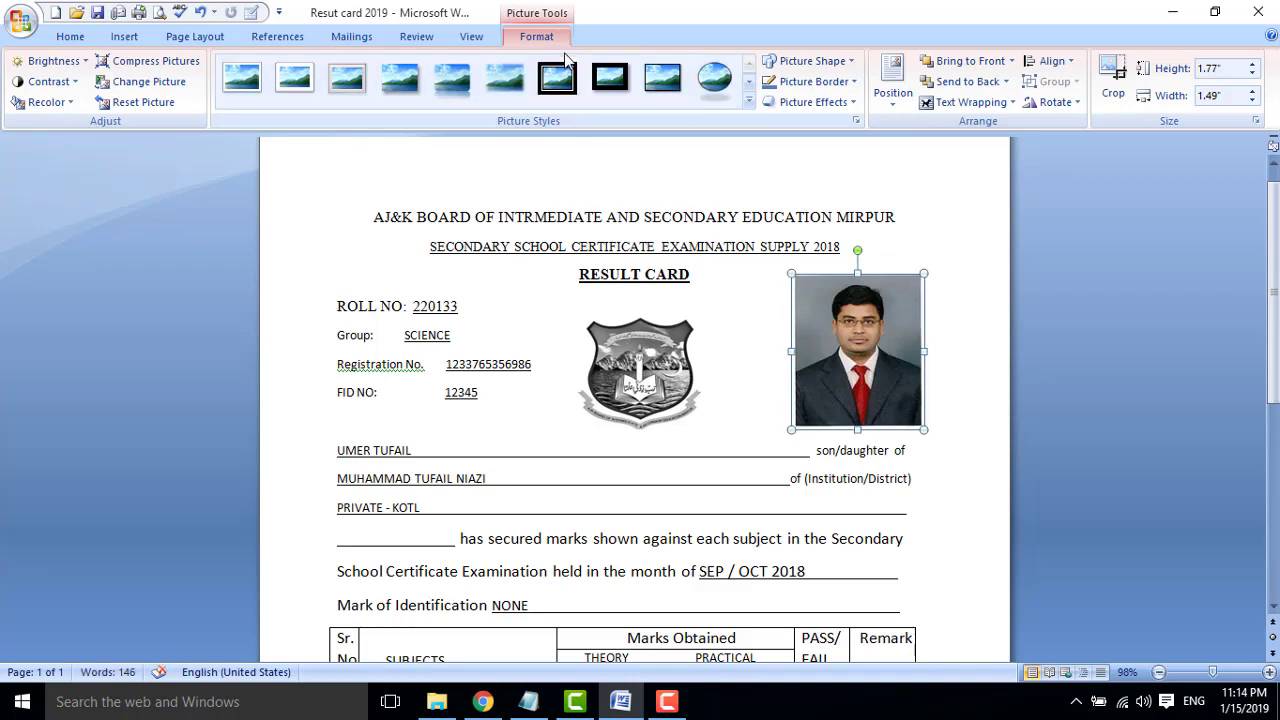
- Give the photo a 3 pt black picture border
click(853, 82)
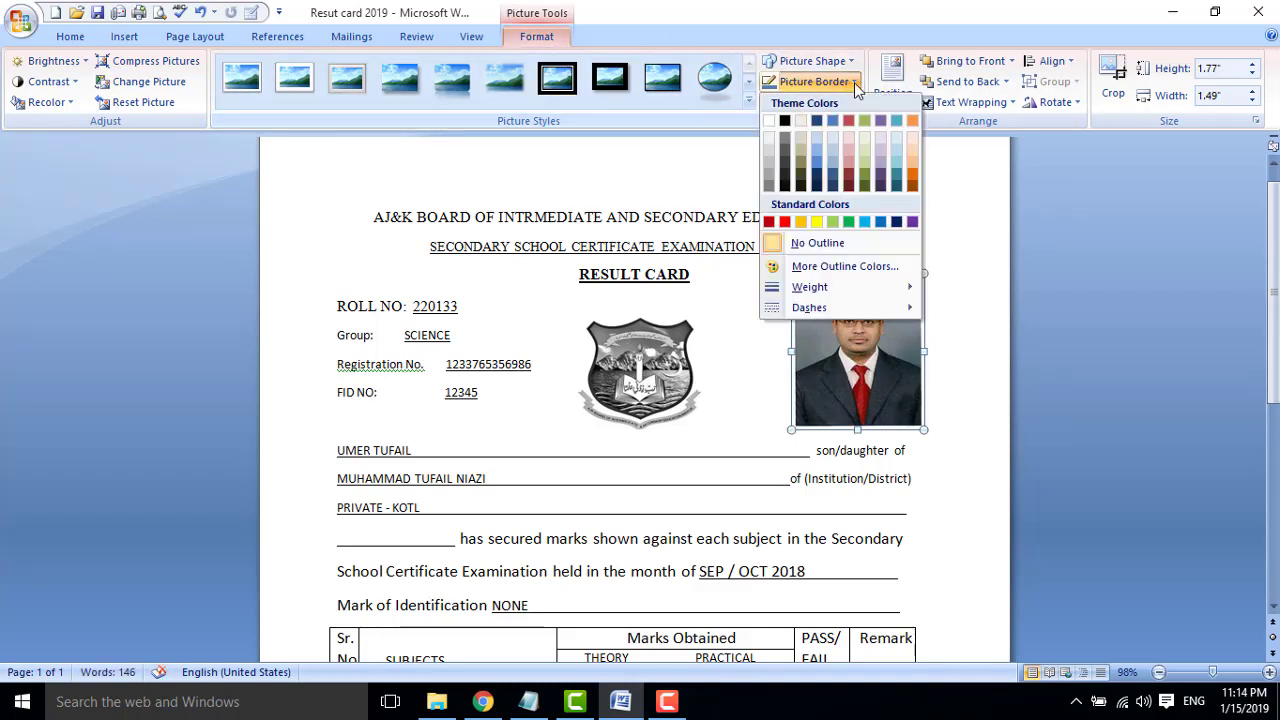
mouse_move(800, 295)
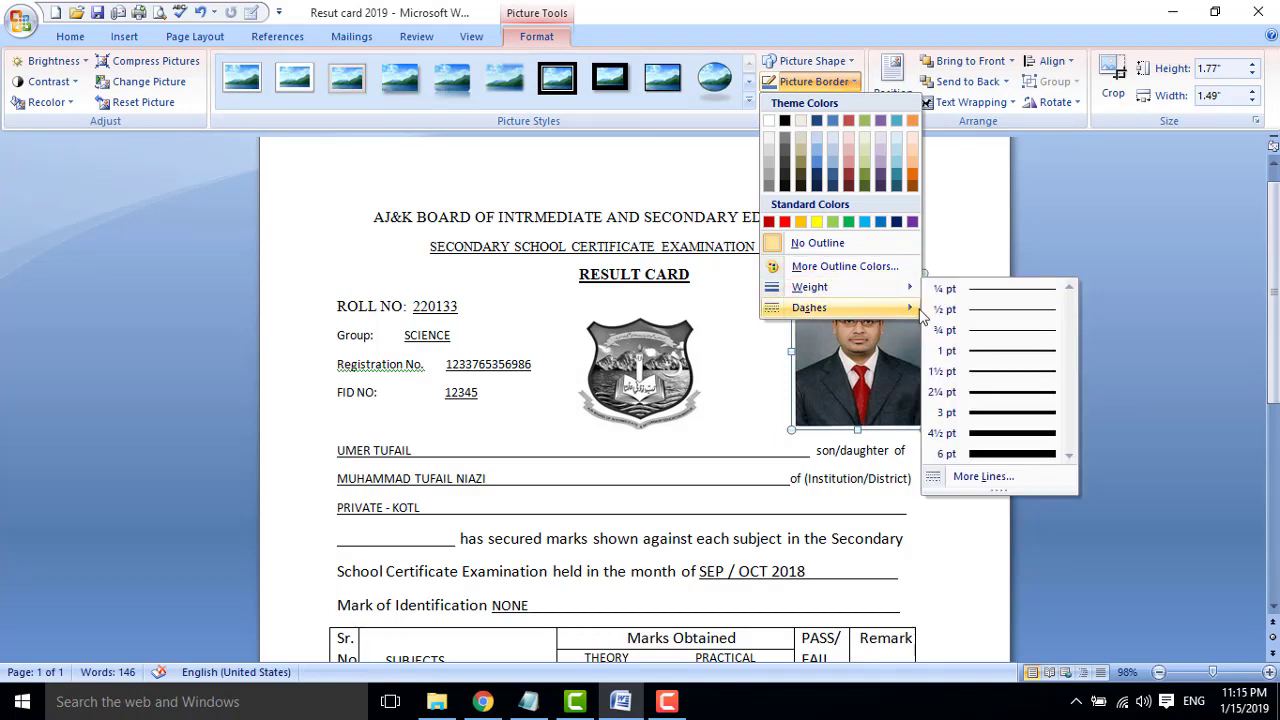
click(988, 418)
click(957, 500)
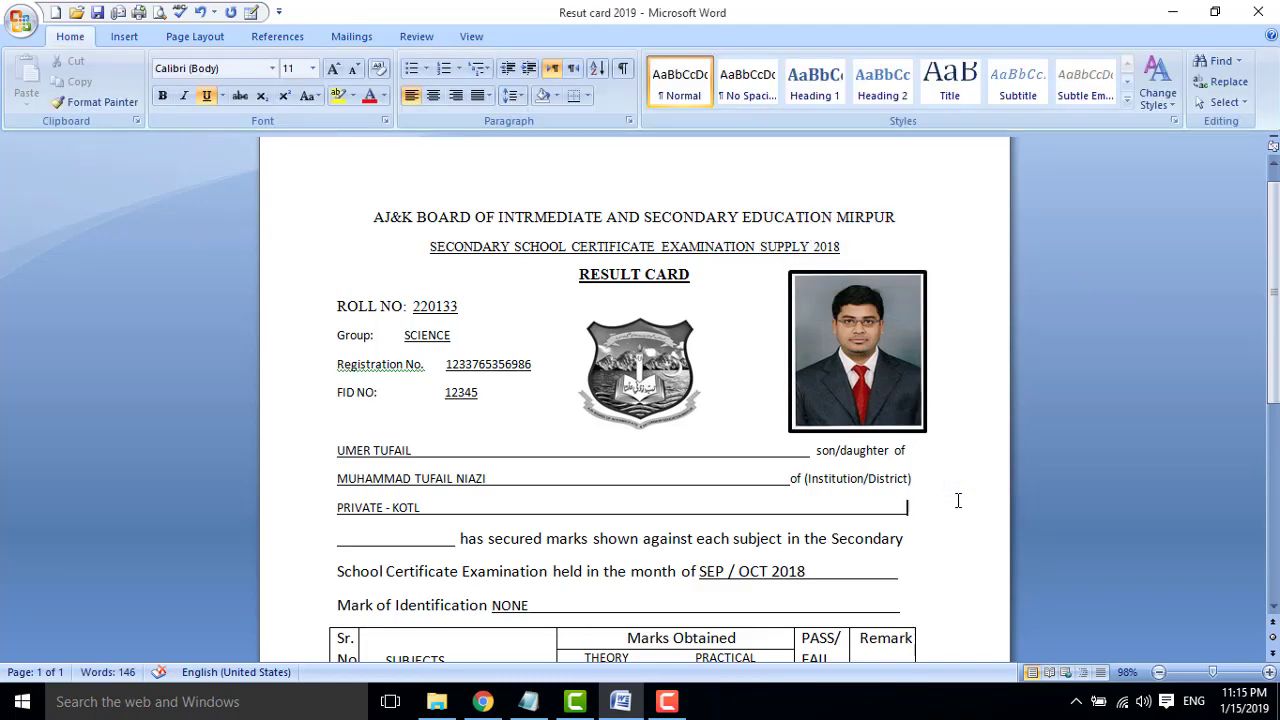
- Recolor the photo to Grayscale to match the crest logo
click(910, 377)
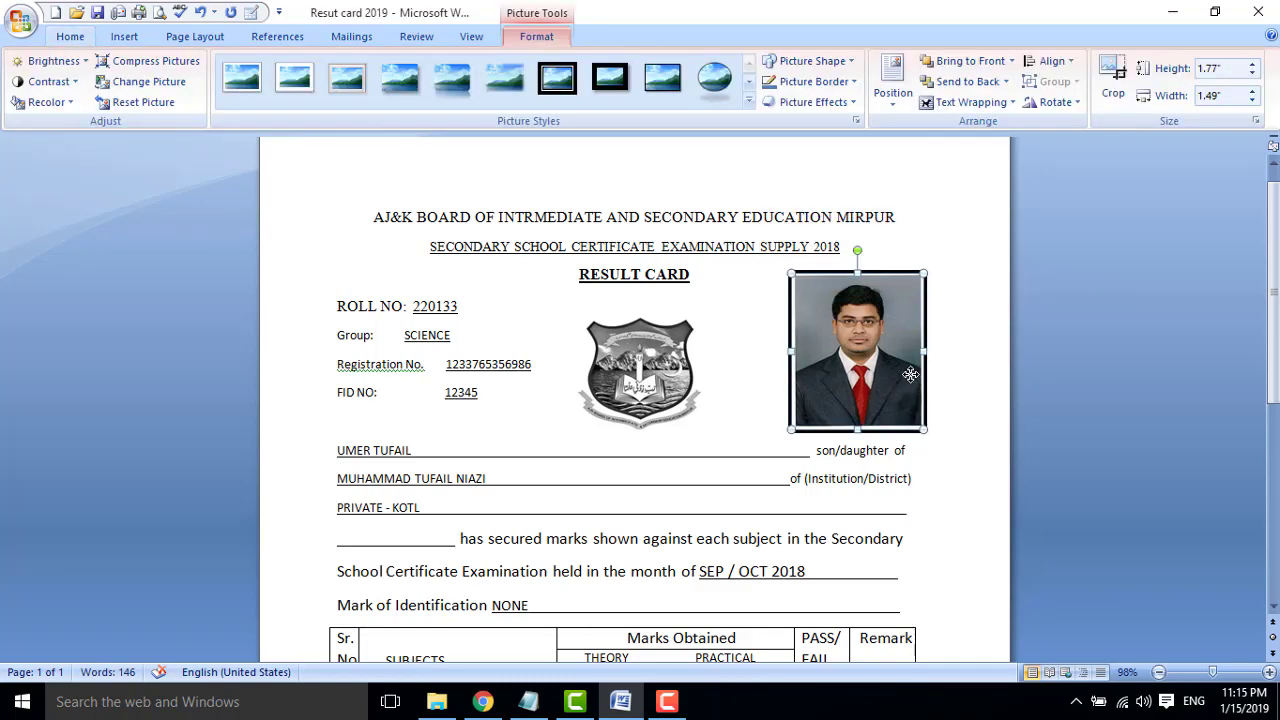
click(61, 110)
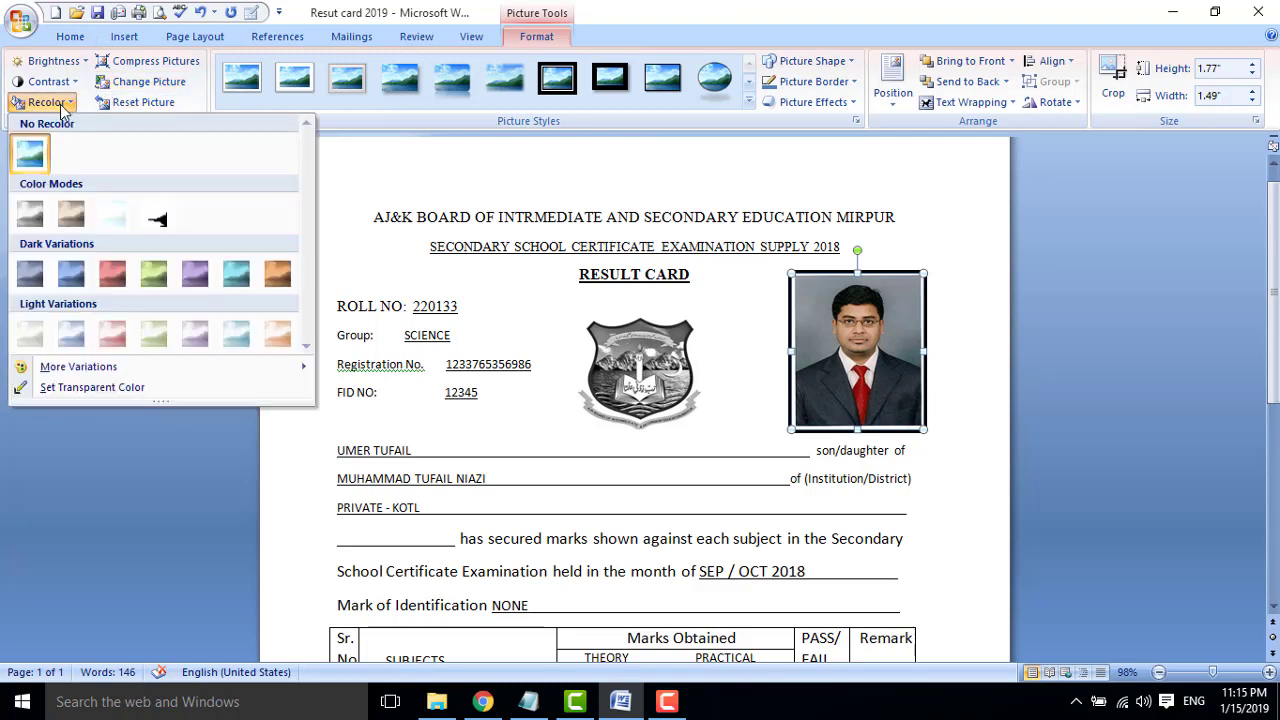
click(29, 222)
click(604, 428)
click(949, 494)
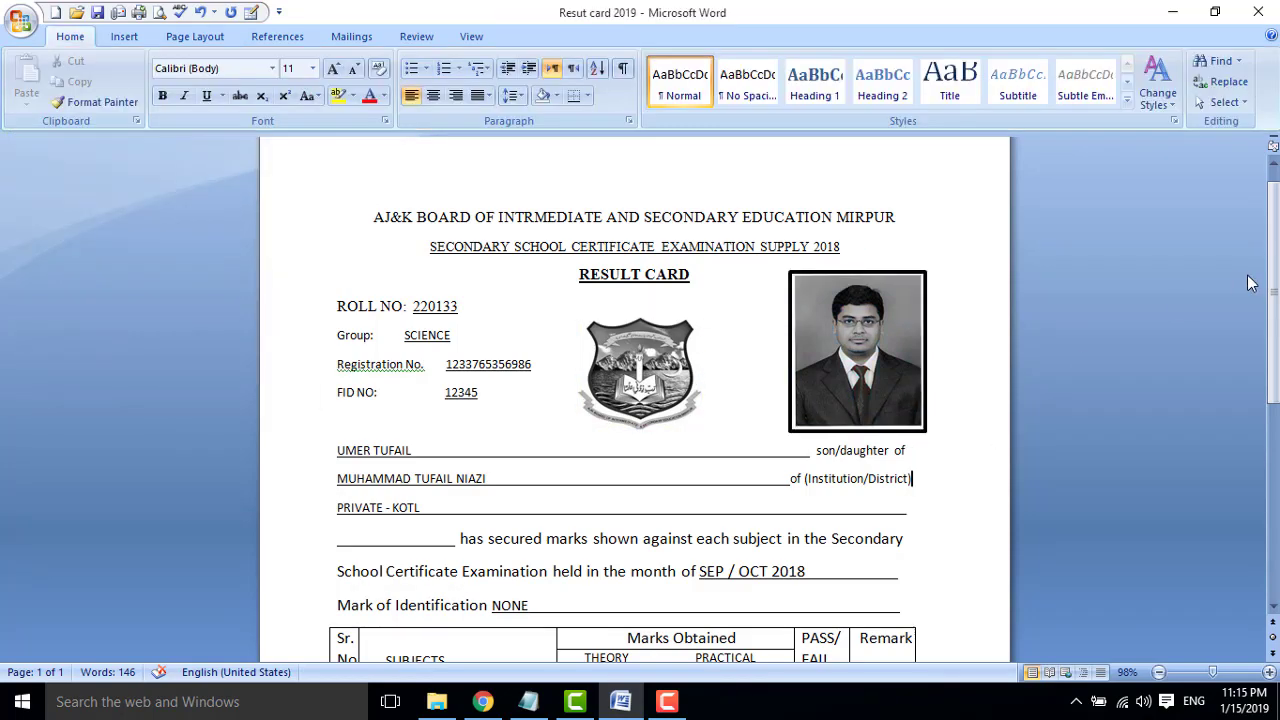
- Zoom out to 50% to view the entire finished result card
click(1158, 673)
click(1158, 673)
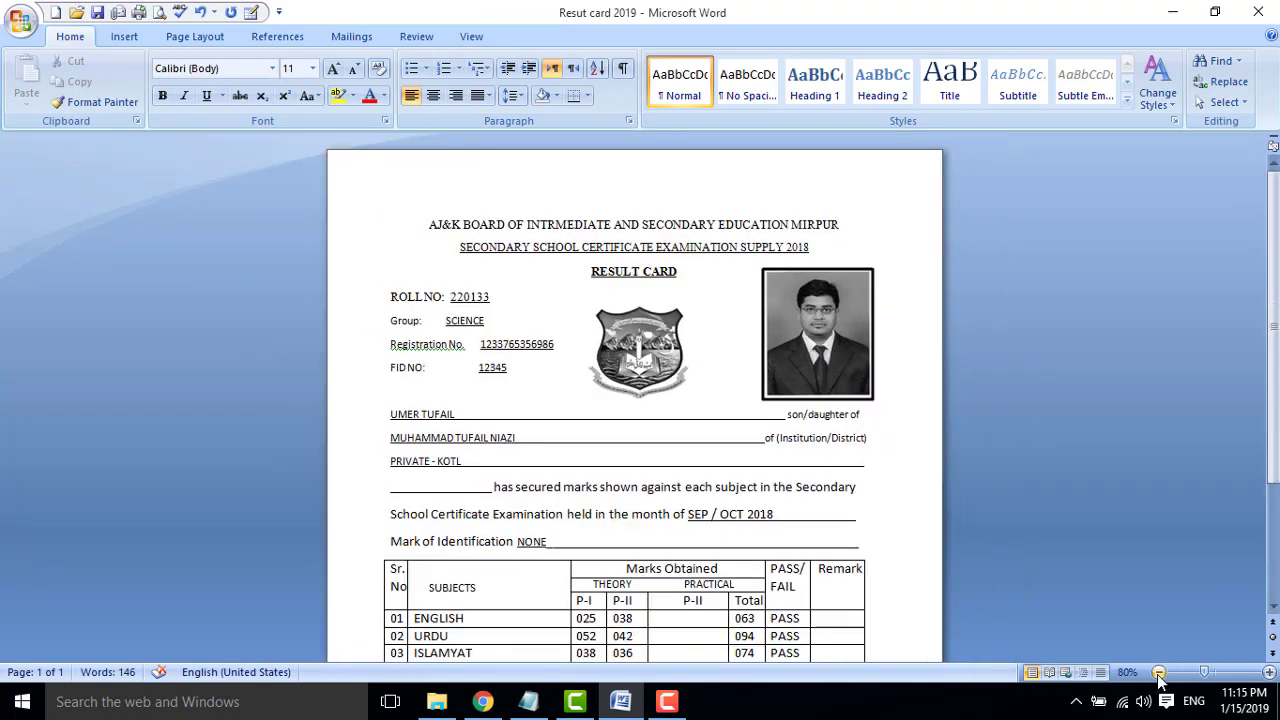
click(1158, 673)
click(1158, 673)
click(1158, 673)
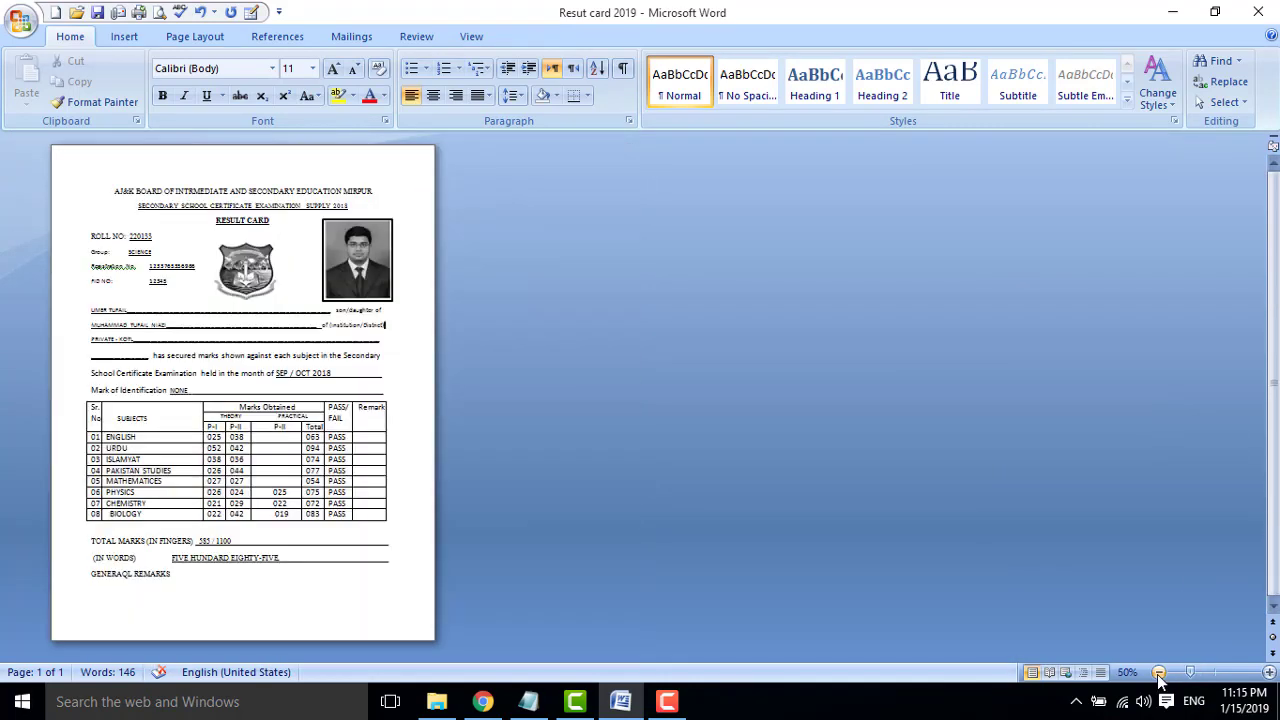